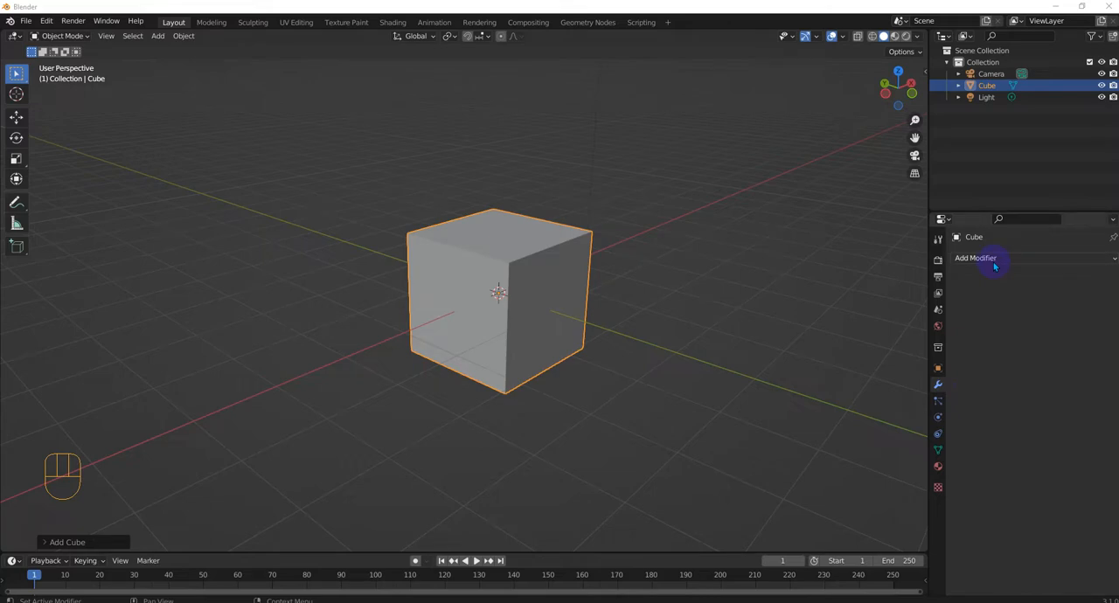
# - Add a Bevel modifier to the cube
pyautogui.click(994, 265)
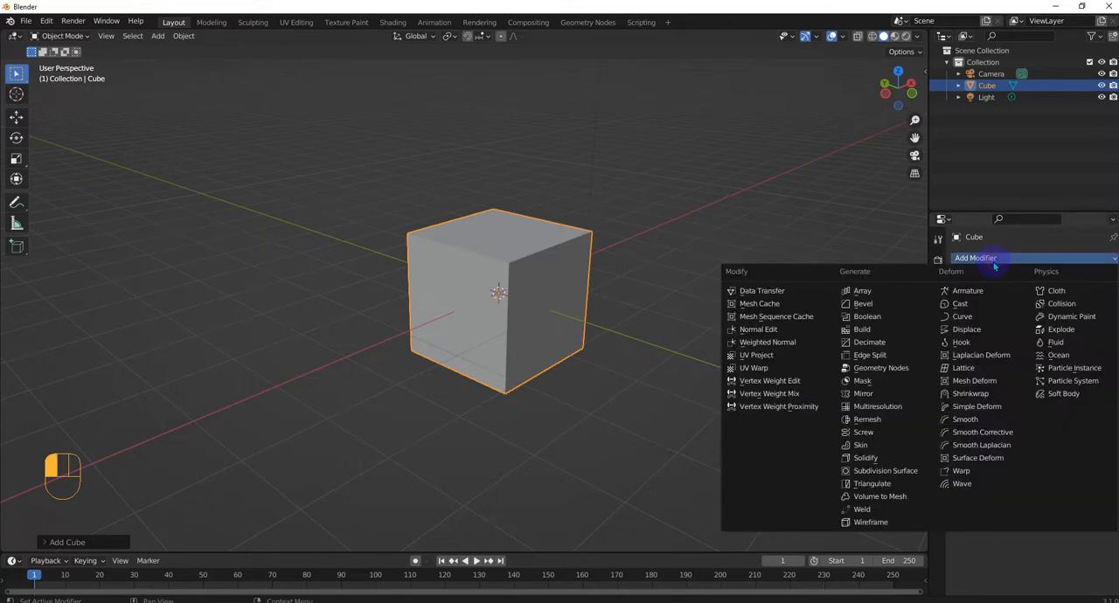
pyautogui.click(883, 306)
pyautogui.scroll(2, 837, 307)
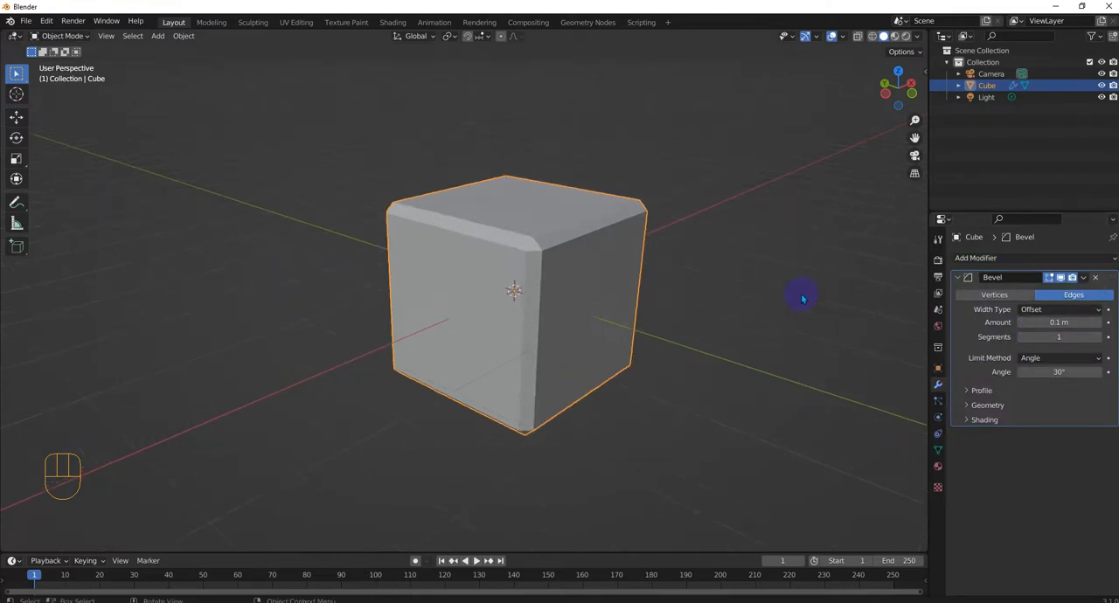
pyautogui.moveTo(771, 298); pyautogui.dragTo(747, 294, button='middle')
pyautogui.scroll(1, 748, 294)
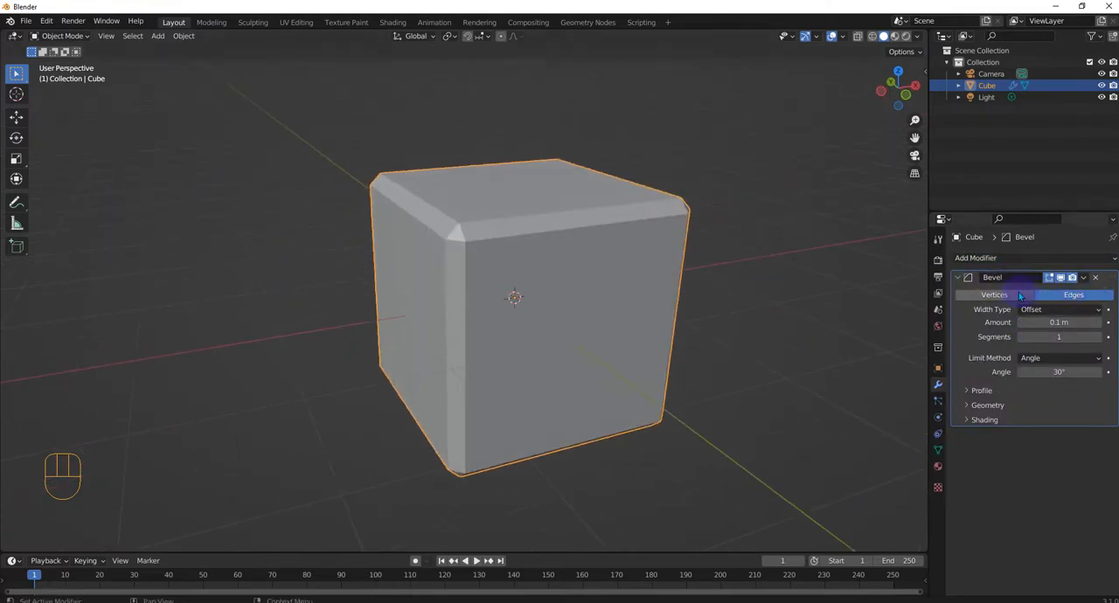
# - Compare the bevel on vertices and on edges, and leave the modifier set to Vertices
pyautogui.click(1019, 296)
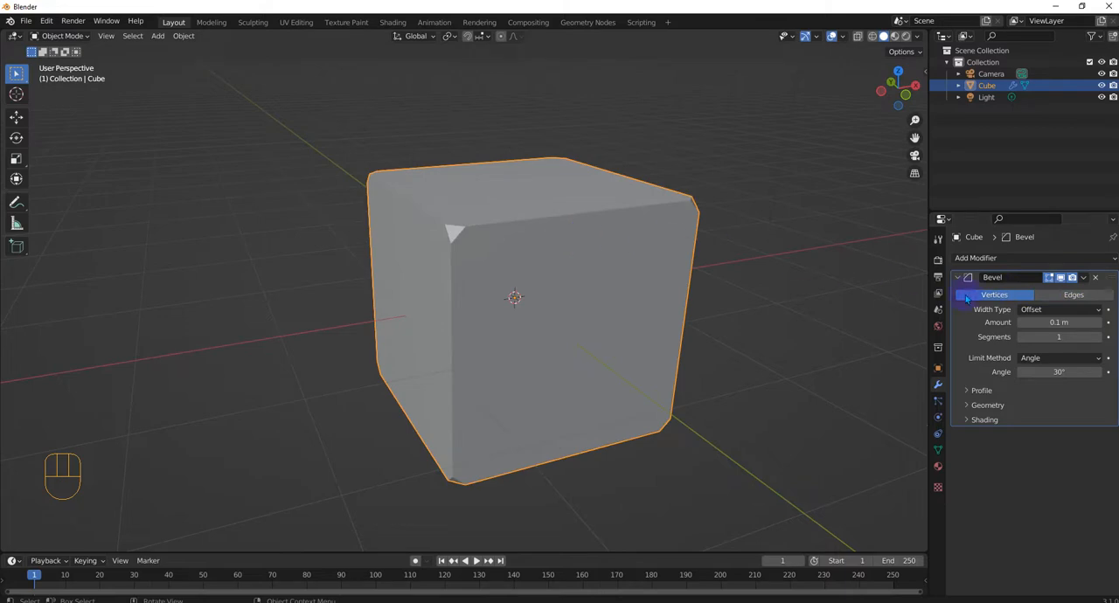
pyautogui.click(1074, 294)
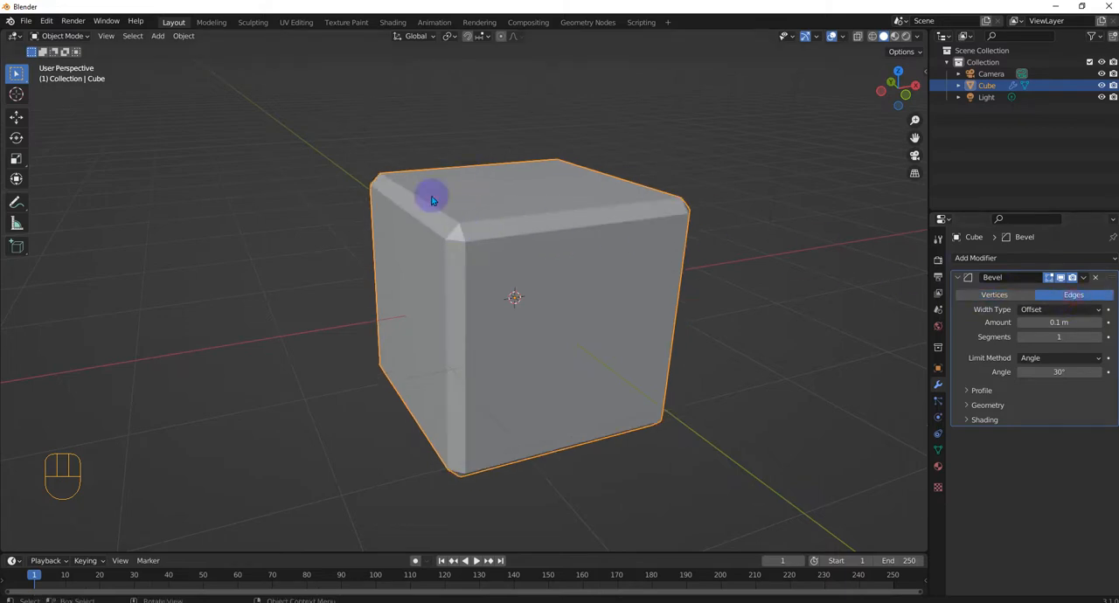
pyautogui.click(979, 296)
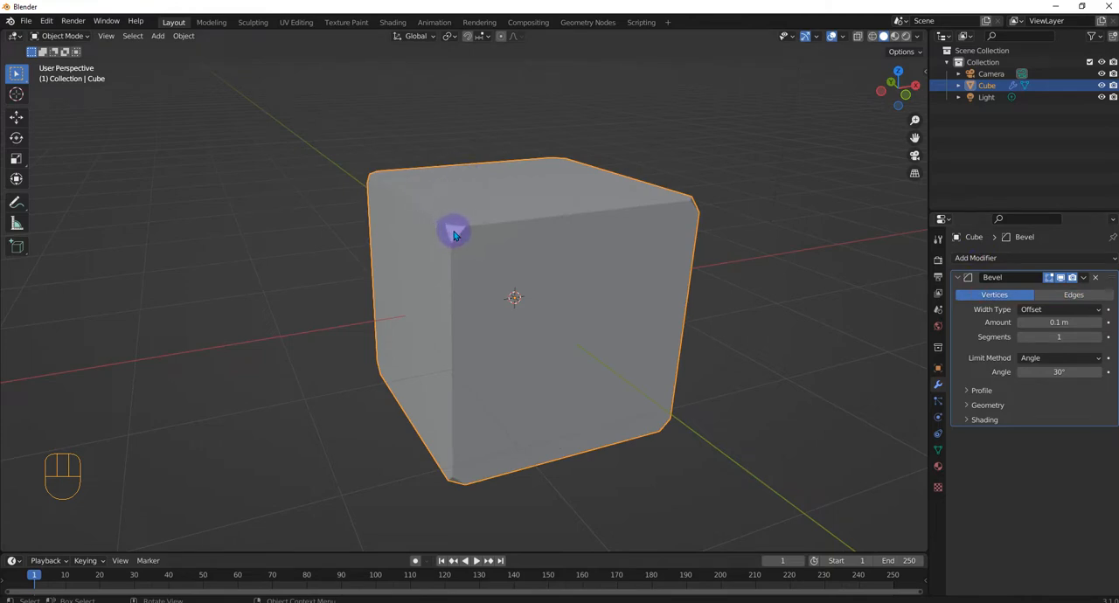
pyautogui.moveTo(452, 230); pyautogui.dragTo(516, 222, button='middle')
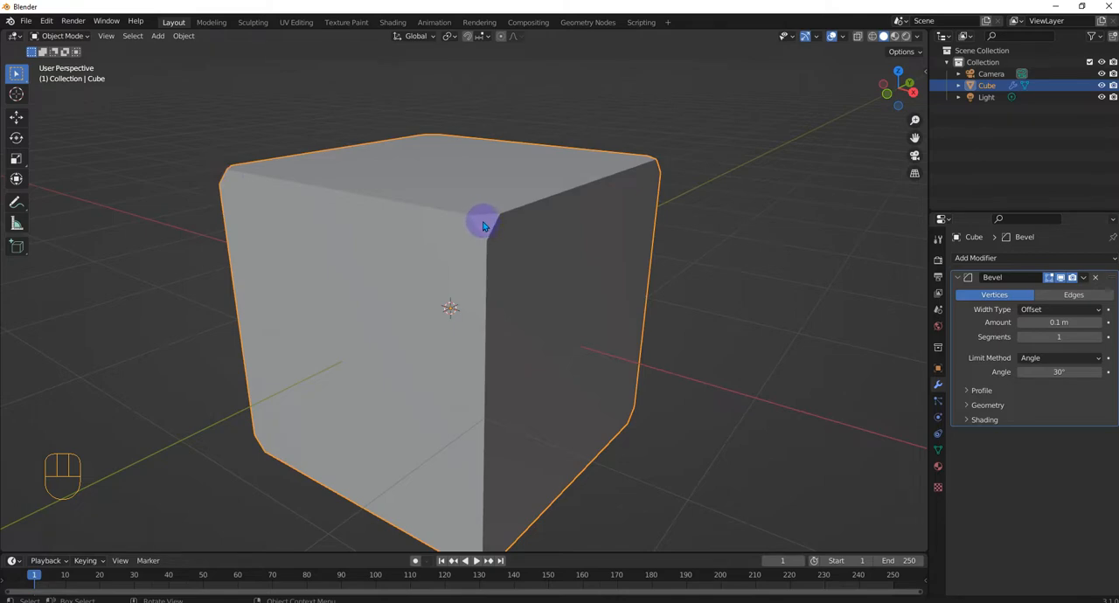
# - Enter Edit Mode on the cube to inspect its original mesh around the beveled corners
pyautogui.scroll(-2, 483, 227)
pyautogui.press('Tab')
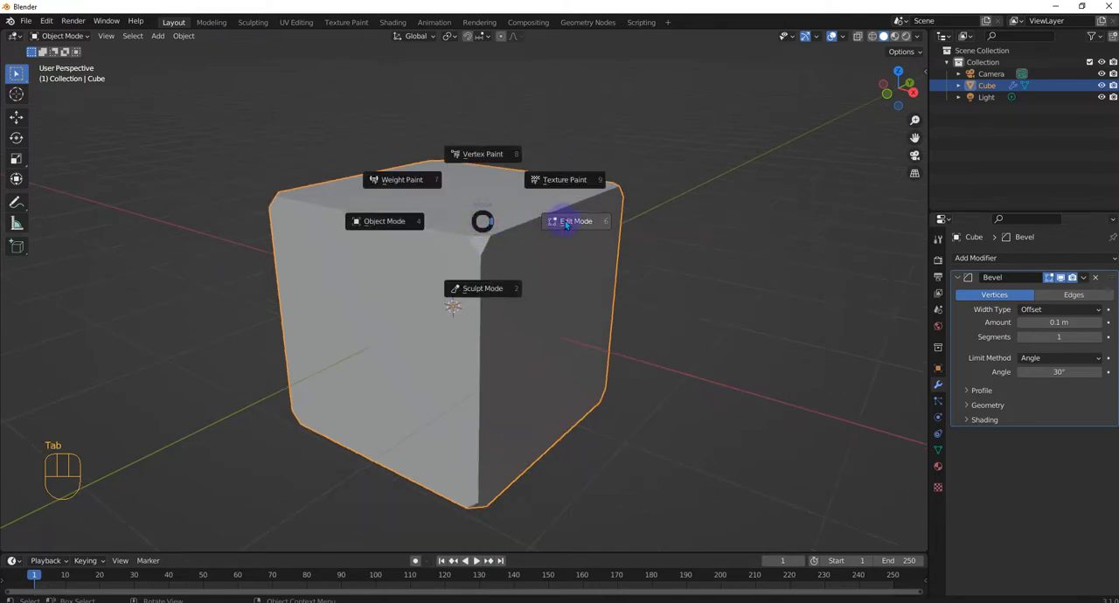
pyautogui.click(567, 223)
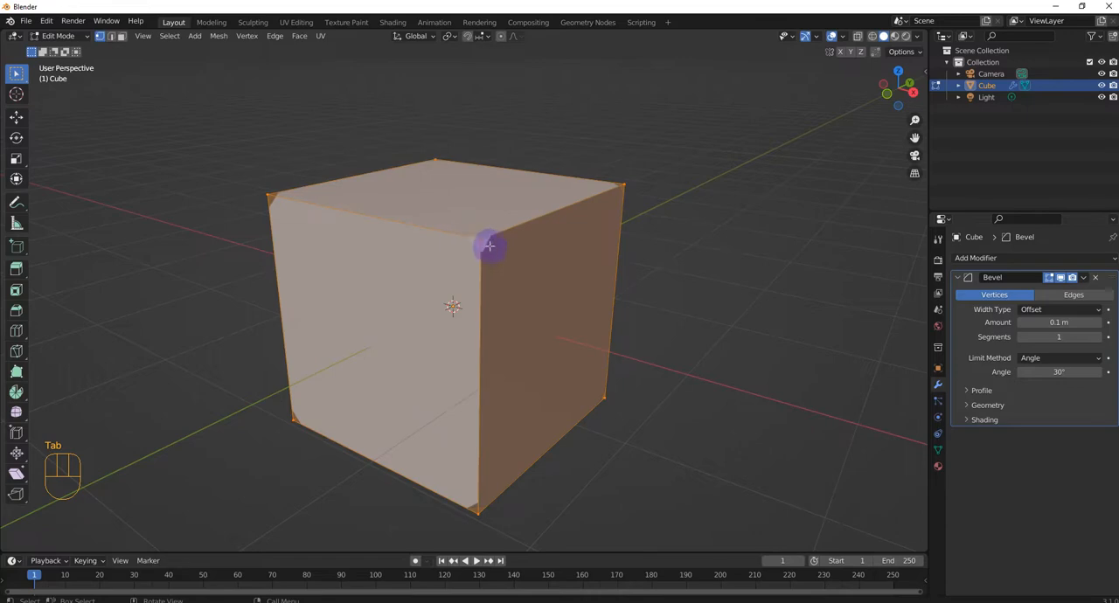
pyautogui.moveTo(475, 242); pyautogui.dragTo(630, 271, button='middle')
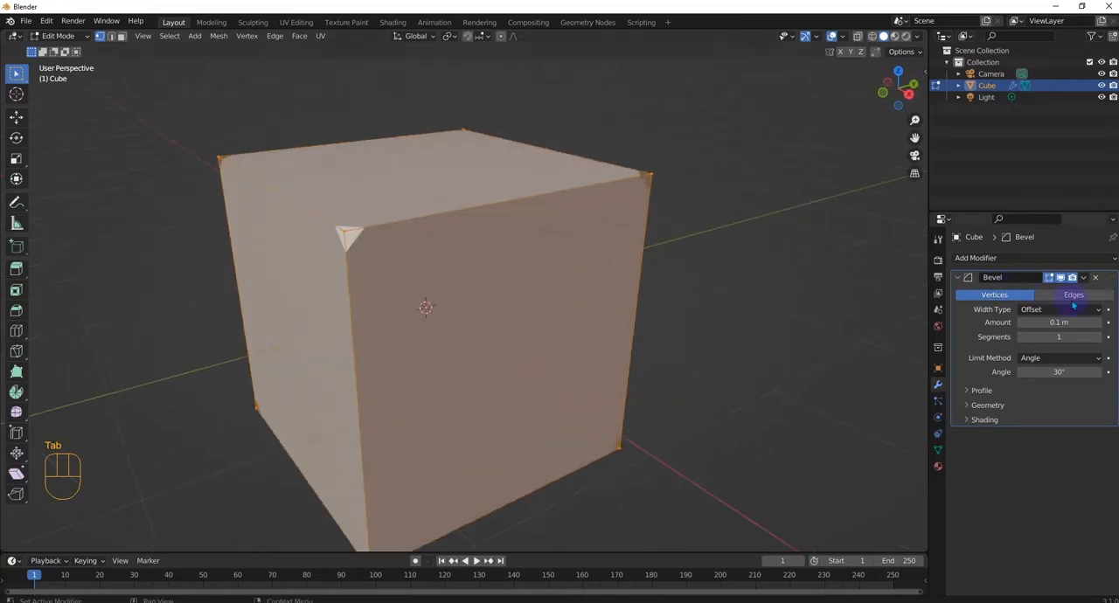
# - Switch the bevel to Edges for comparison with the original mesh, and return it to Vertices
pyautogui.click(1073, 294)
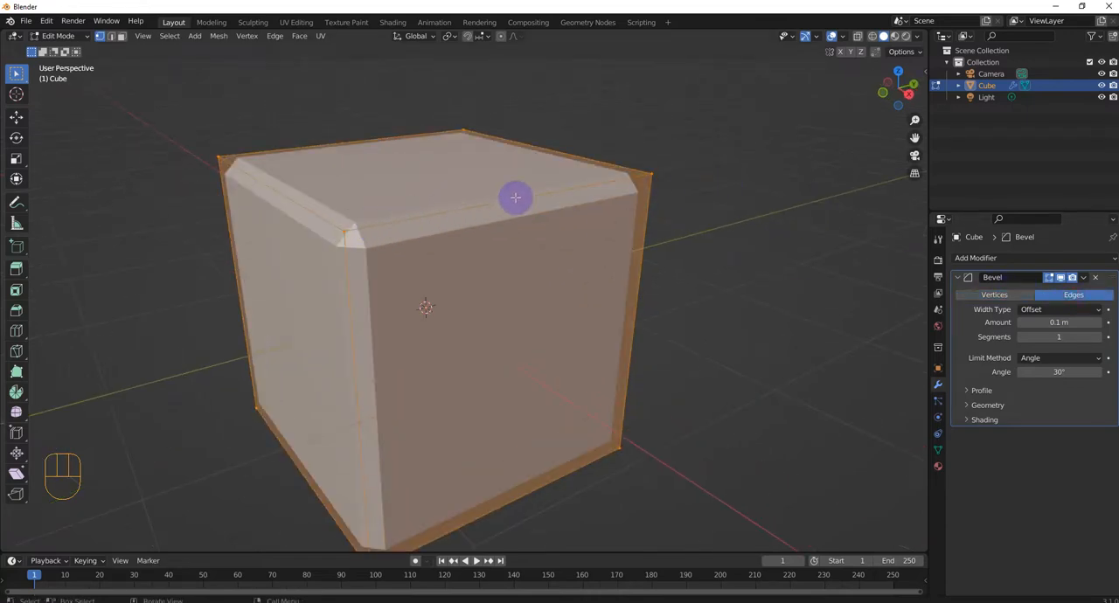
pyautogui.click(1022, 295)
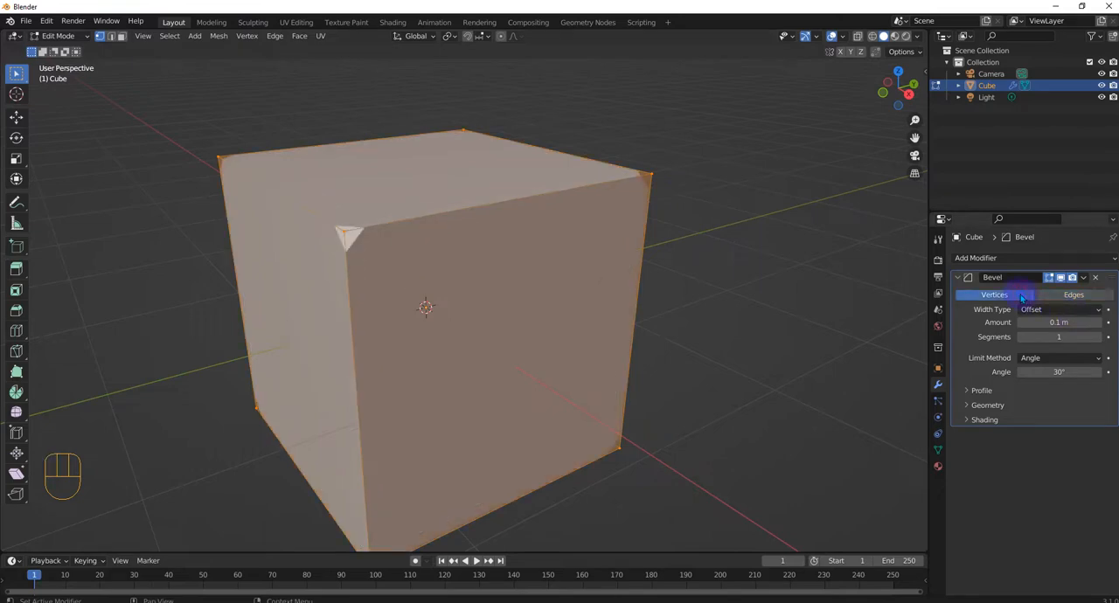
pyautogui.moveTo(547, 302)
pyautogui.mouseDown(button='middle')
pyautogui.moveTo(567, 305)
pyautogui.moveTo(414, 282)
pyautogui.moveTo(559, 276)
pyautogui.moveTo(545, 285)
pyautogui.moveTo(560, 289)
pyautogui.mouseUp(button='middle')
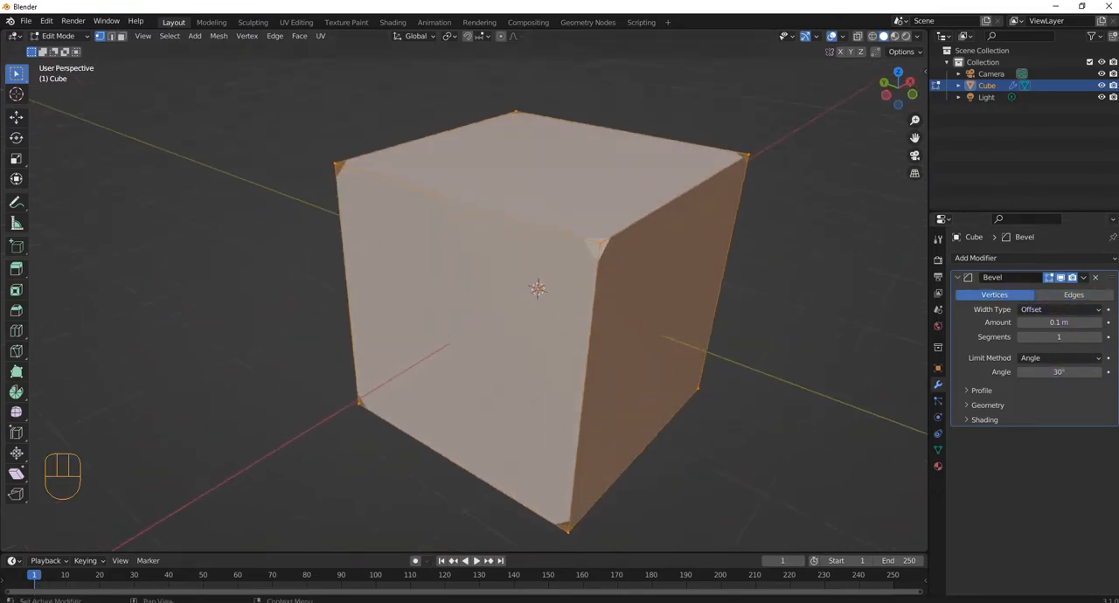
# - Try the bevel width types Width, Depth, Percent and Absolute, and return to Offset
pyautogui.click(1075, 311)
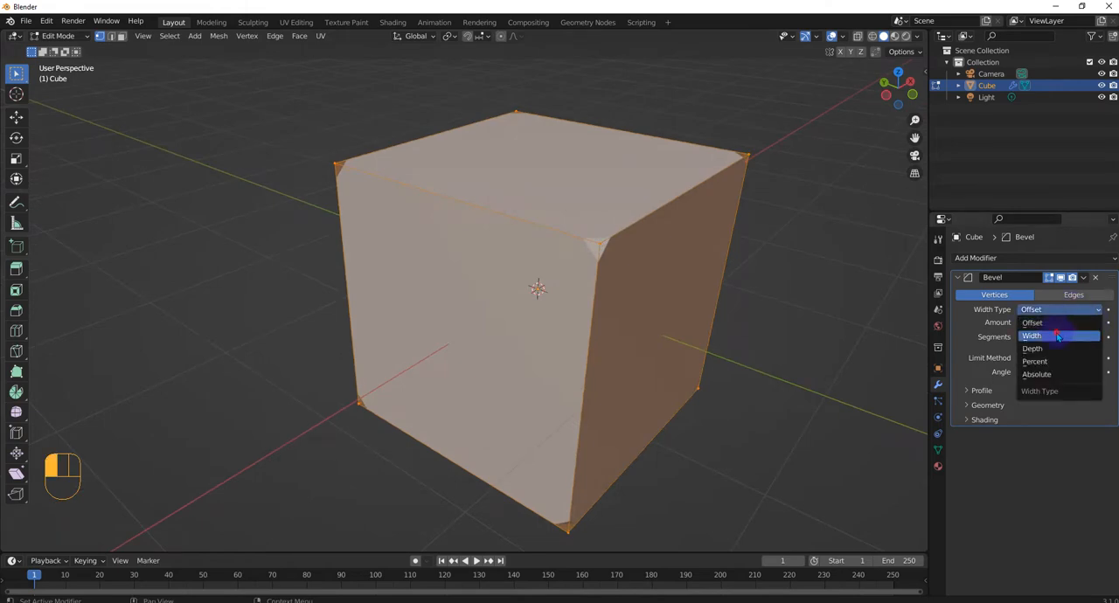
pyautogui.click(1049, 336)
pyautogui.click(1053, 311)
pyautogui.click(1049, 349)
pyautogui.click(1052, 312)
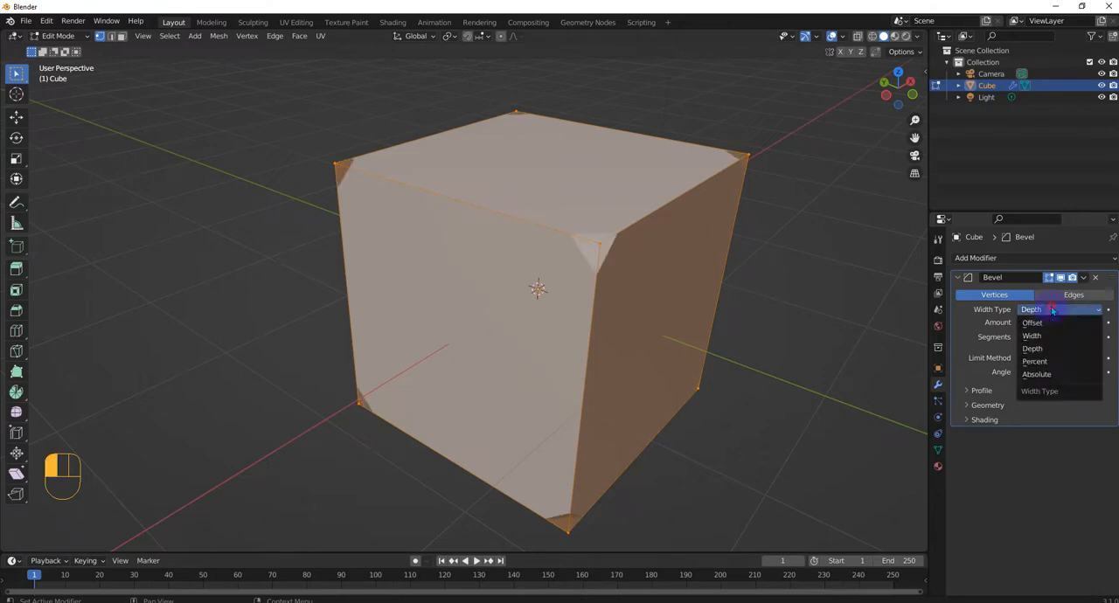
pyautogui.click(1050, 360)
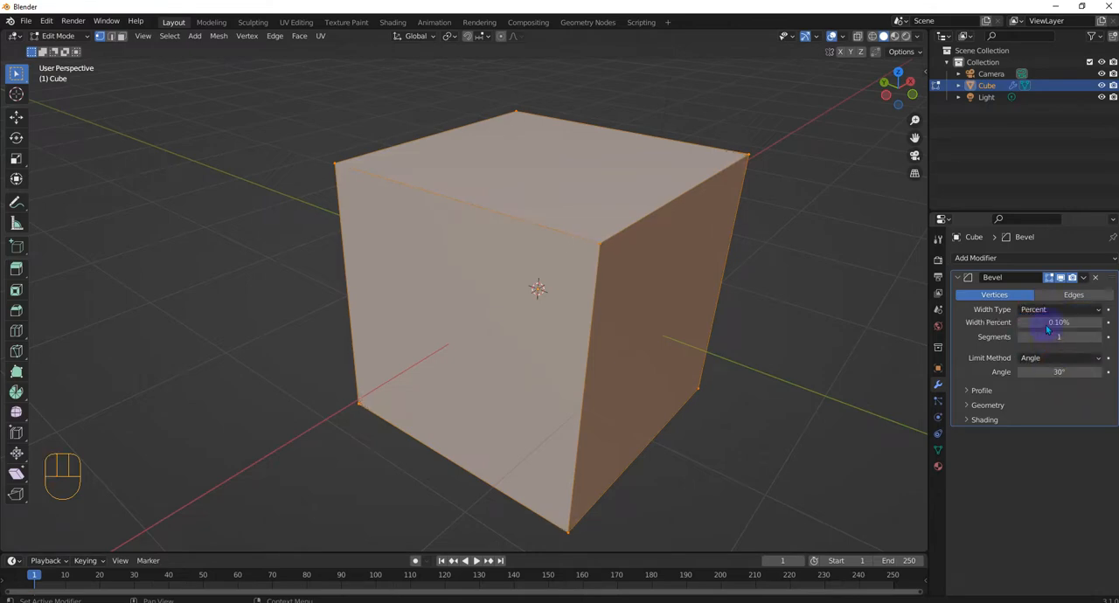
pyautogui.click(1049, 323)
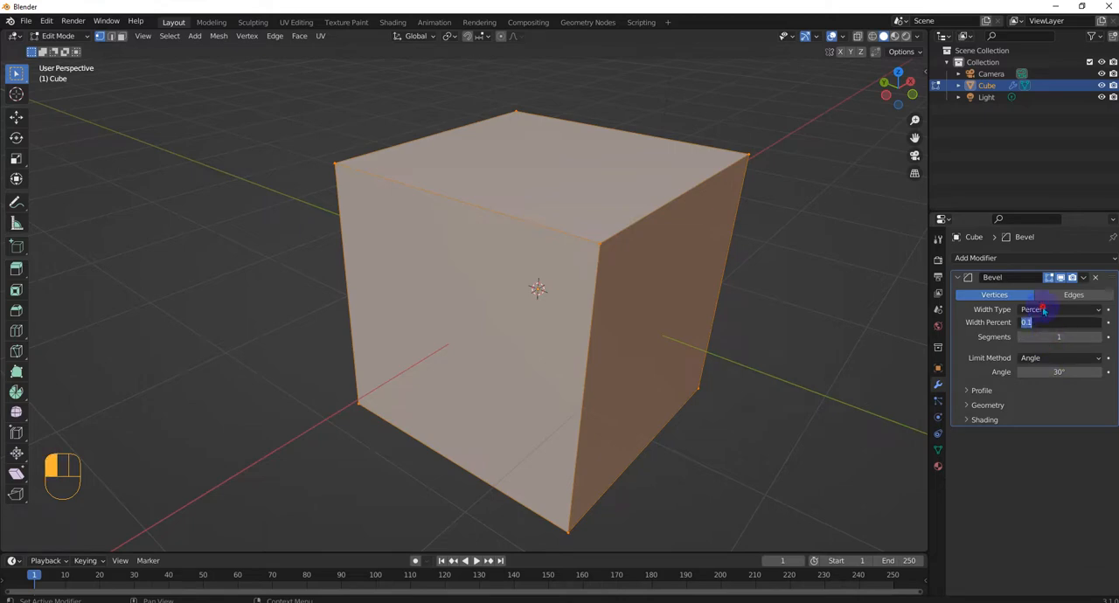
pyautogui.click(1044, 310)
pyautogui.click(1058, 372)
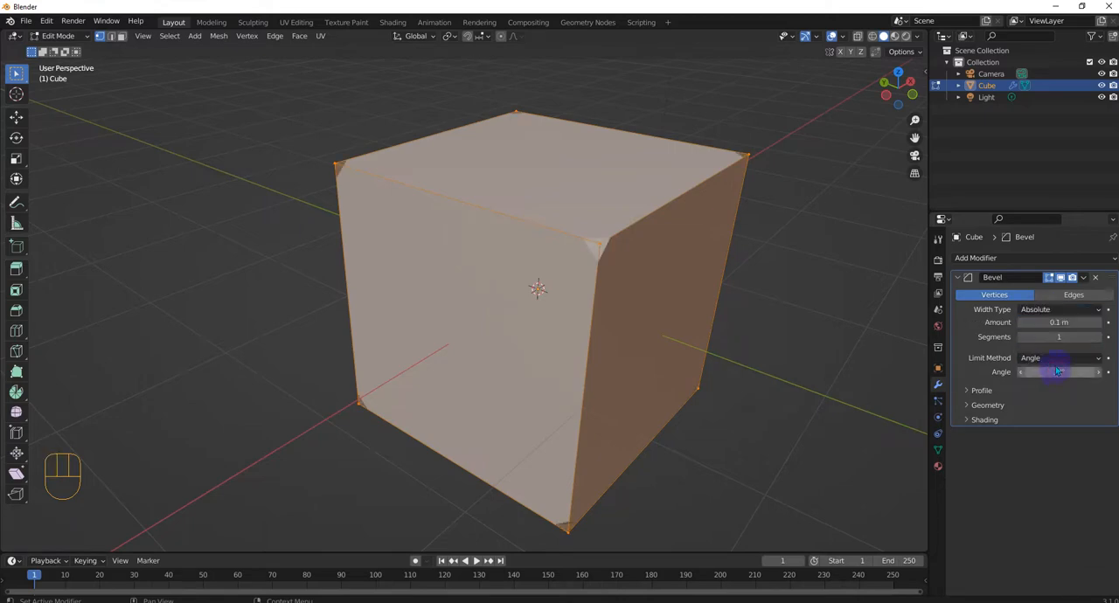
pyautogui.click(1049, 311)
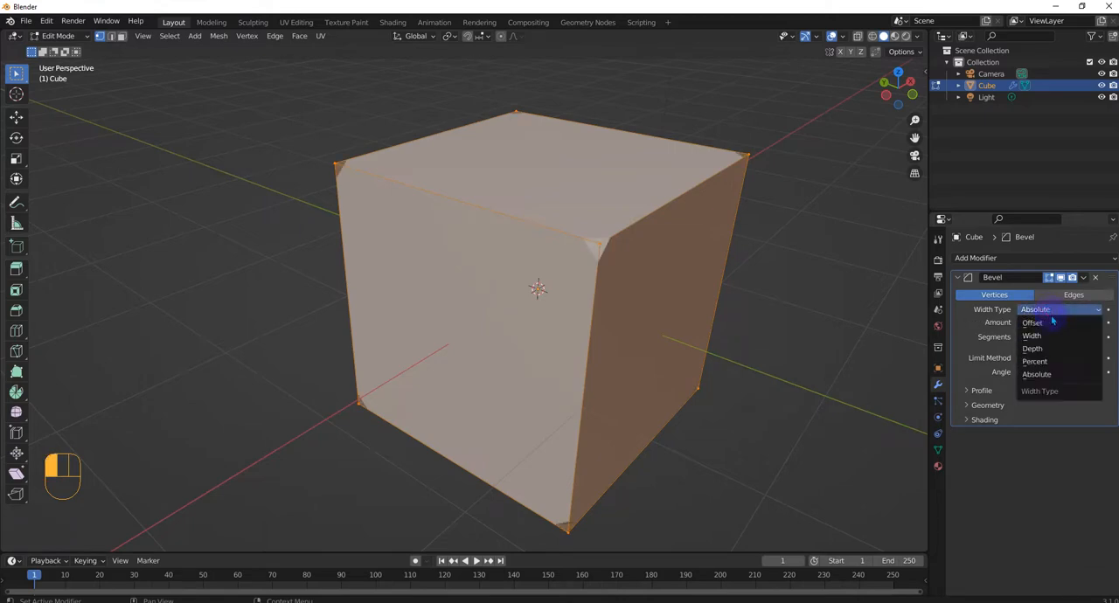
pyautogui.click(1049, 320)
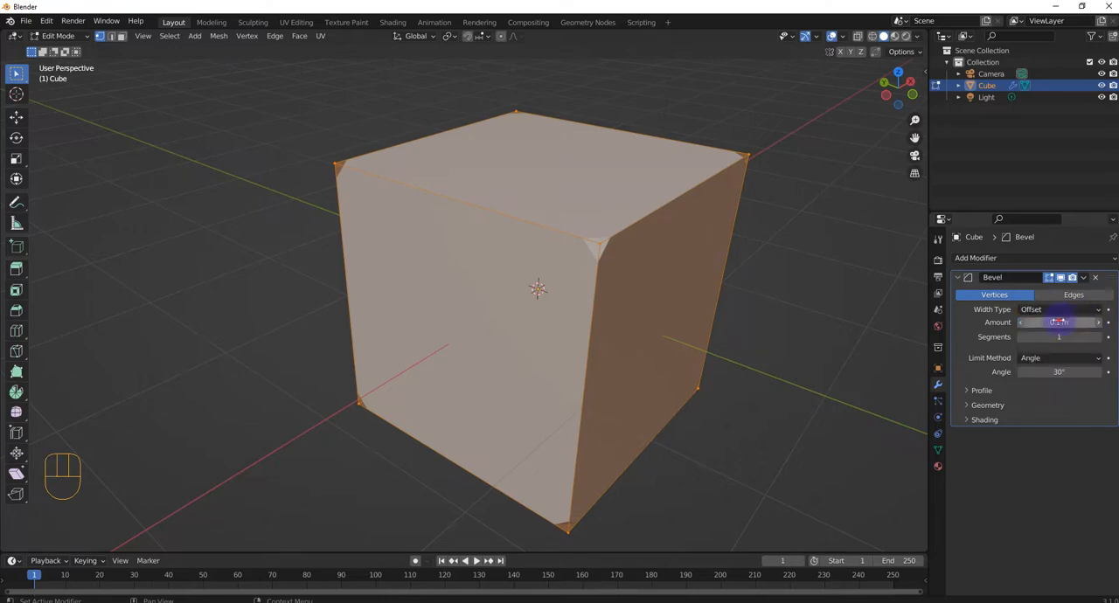
# - Increase the vertex bevel's amount to 0.99 m and its segments to 6
pyautogui.moveTo(1058, 322); pyautogui.dragTo(1114, 322)
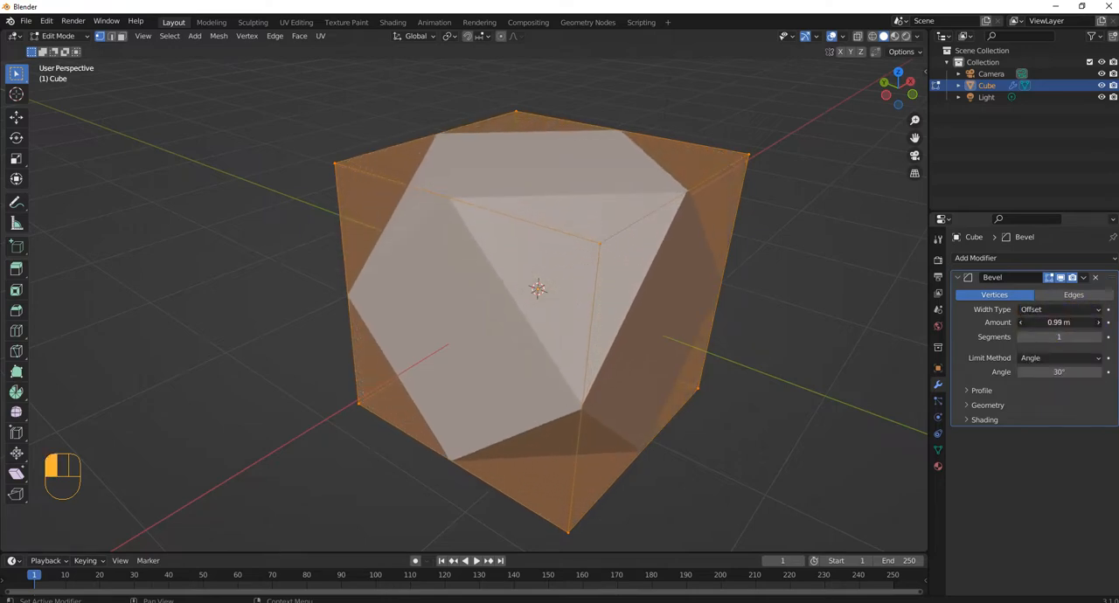
pyautogui.moveTo(757, 332); pyautogui.dragTo(787, 324, button='middle')
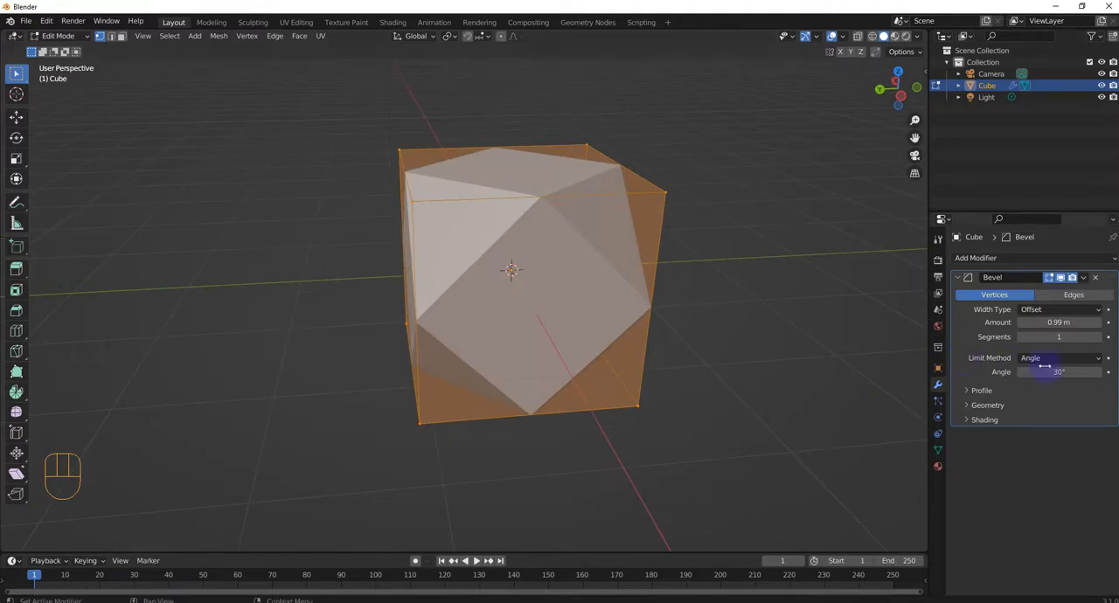
pyautogui.click(1098, 339)
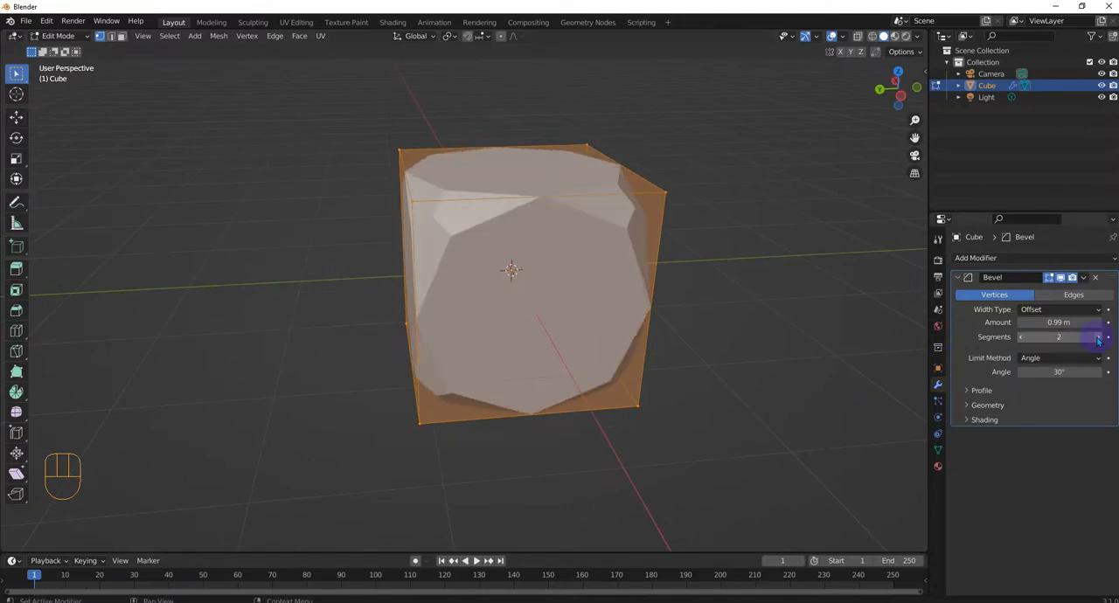
pyautogui.click(1098, 338)
pyautogui.click(1098, 338)
pyautogui.click(1098, 339)
pyautogui.click(1097, 338)
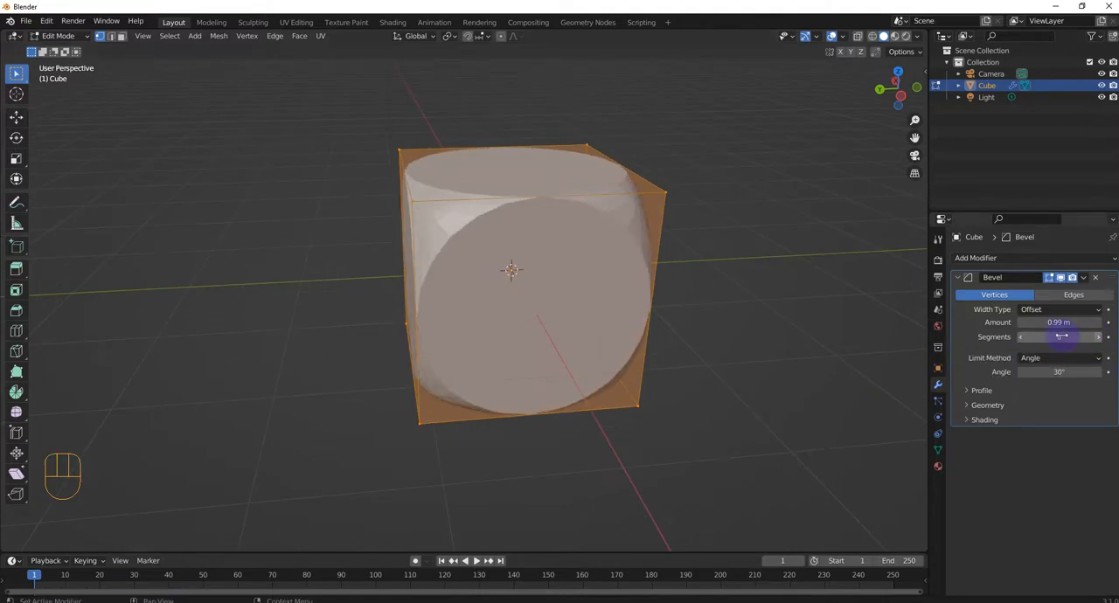
pyautogui.moveTo(484, 298); pyautogui.dragTo(566, 288, button='middle')
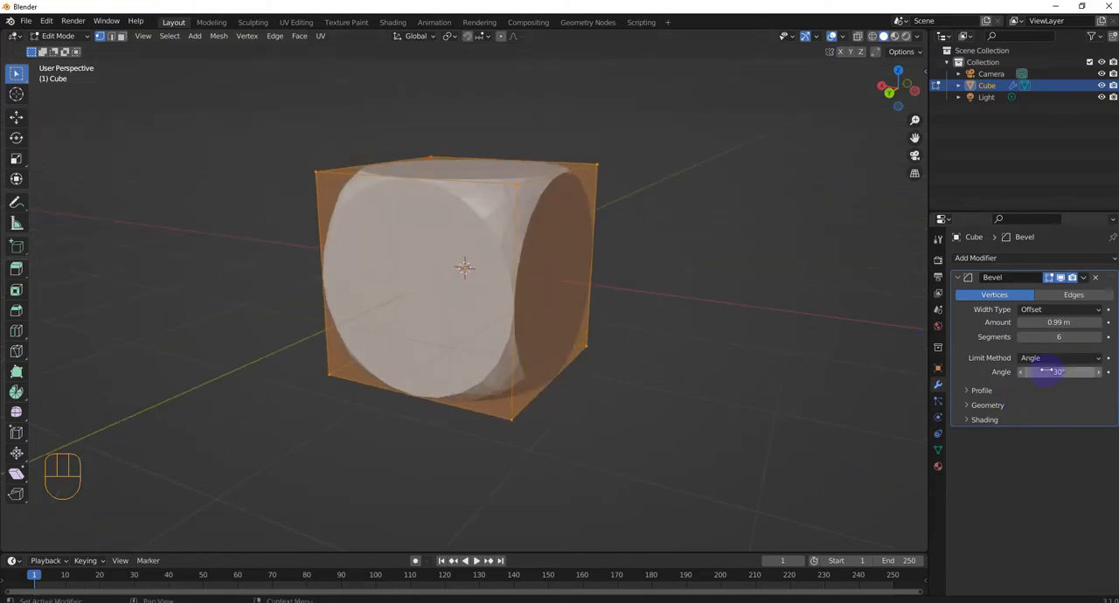
# - Set the bevel's limit angle to 38° and keep the limit method on Angle
pyautogui.click(1053, 372)
pyautogui.moveTo(1053, 371); pyautogui.dragTo(1023, 371)
pyautogui.scroll(3, 487, 210)
pyautogui.moveTo(589, 209); pyautogui.dragTo(567, 212, button='middle')
pyautogui.click(1085, 362)
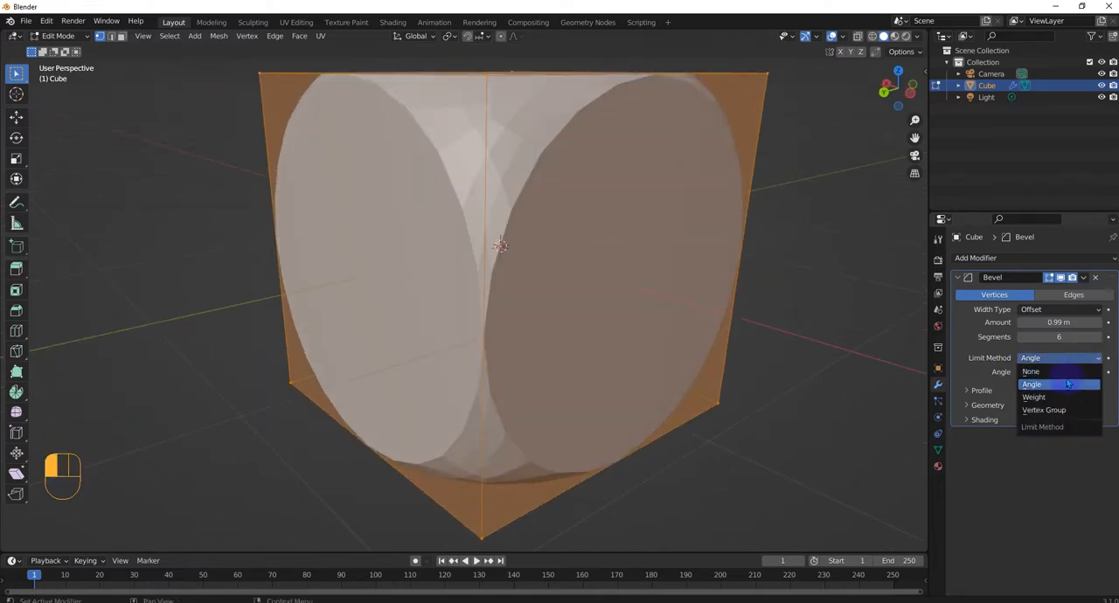
pyautogui.click(990, 385)
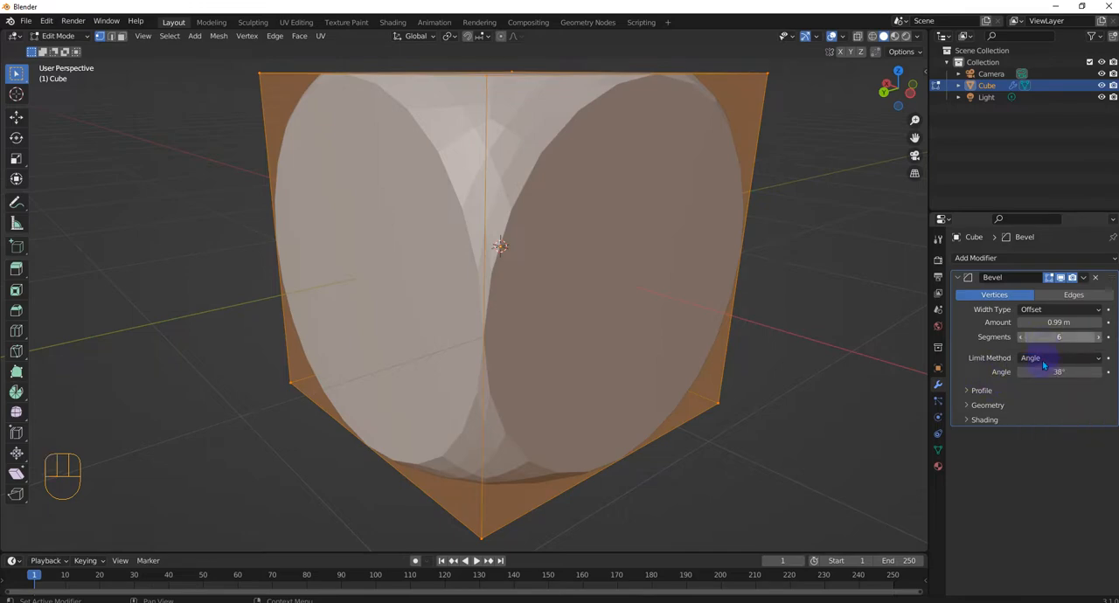
pyautogui.scroll(-4, 703, 349)
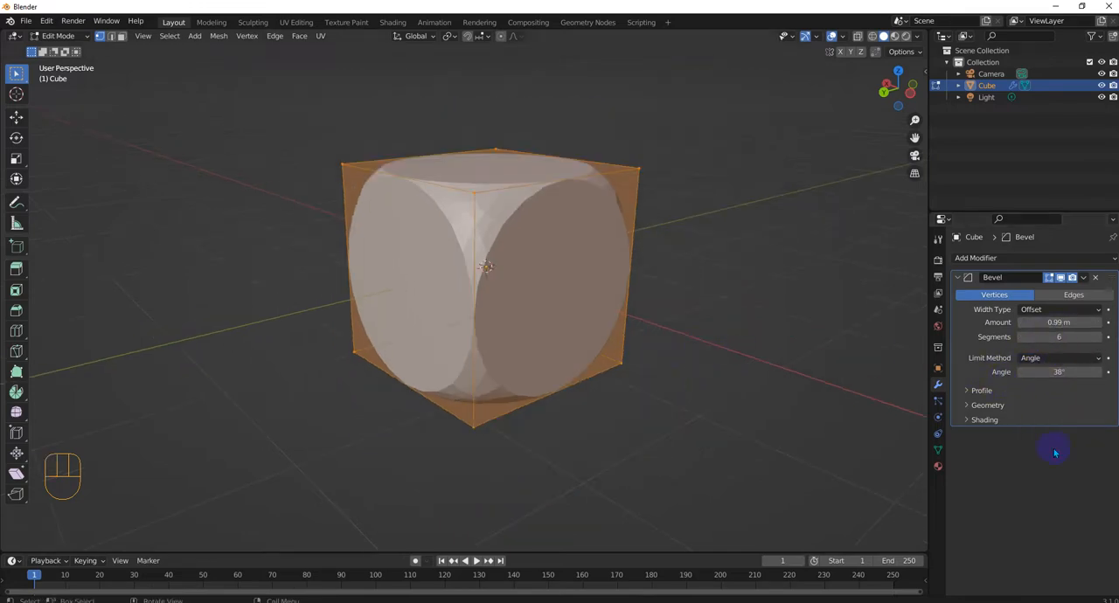
# - Set the bevel's width type to Width, reduce it to 1 segment and adjust the amount
pyautogui.click(1053, 309)
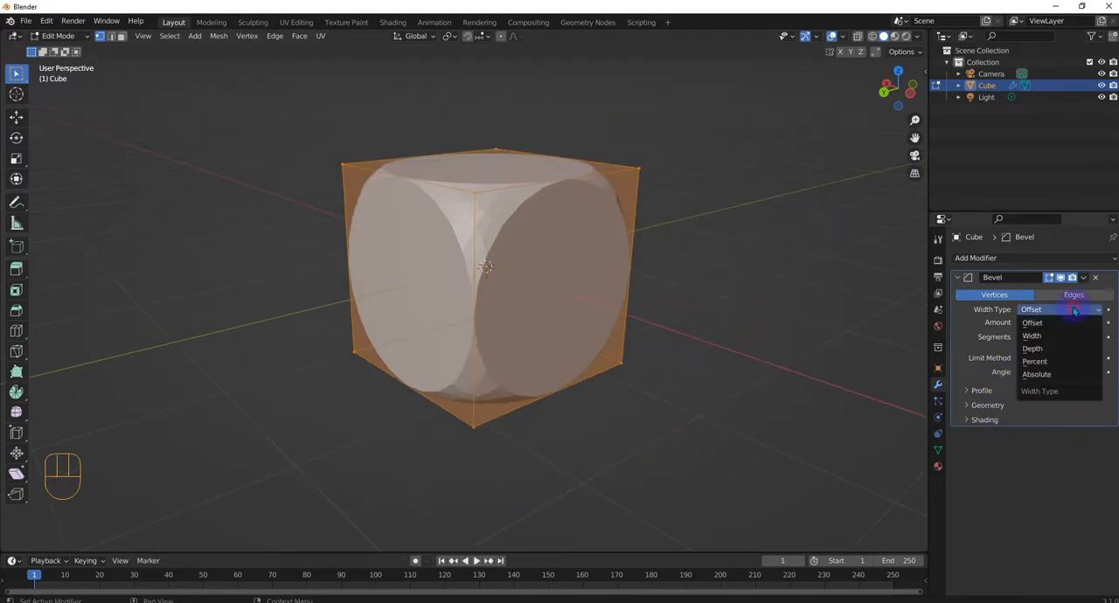
pyautogui.click(1032, 336)
pyautogui.moveTo(602, 292); pyautogui.dragTo(524, 287, button='middle')
pyautogui.moveTo(1059, 336); pyautogui.dragTo(1093, 322)
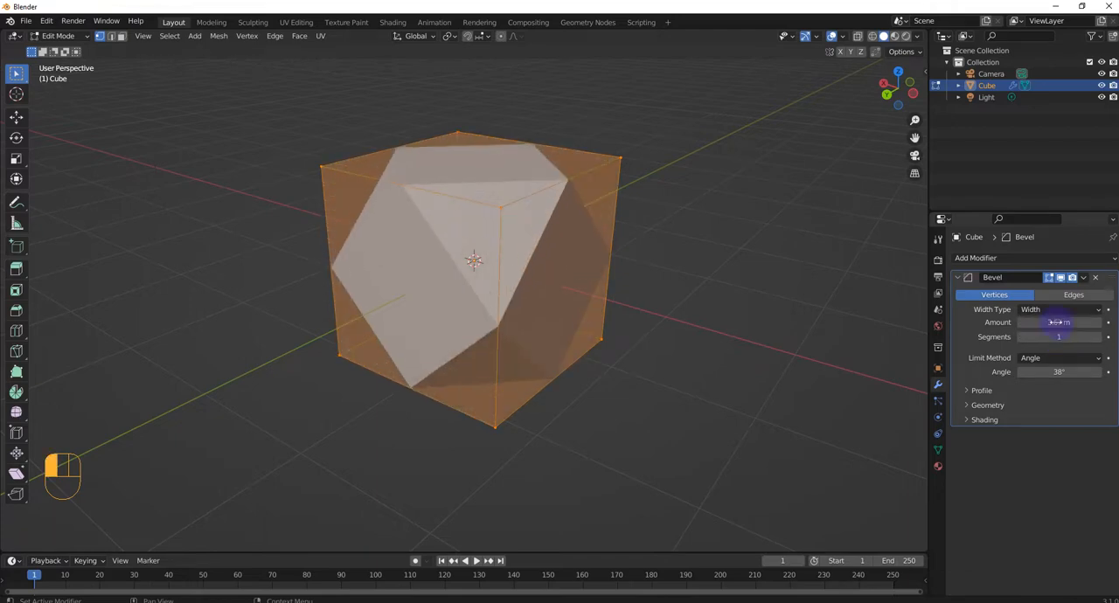
# - Change the bevel's width type to Depth and set its amount to about 0.69 m
pyautogui.click(1041, 311)
pyautogui.click(1045, 349)
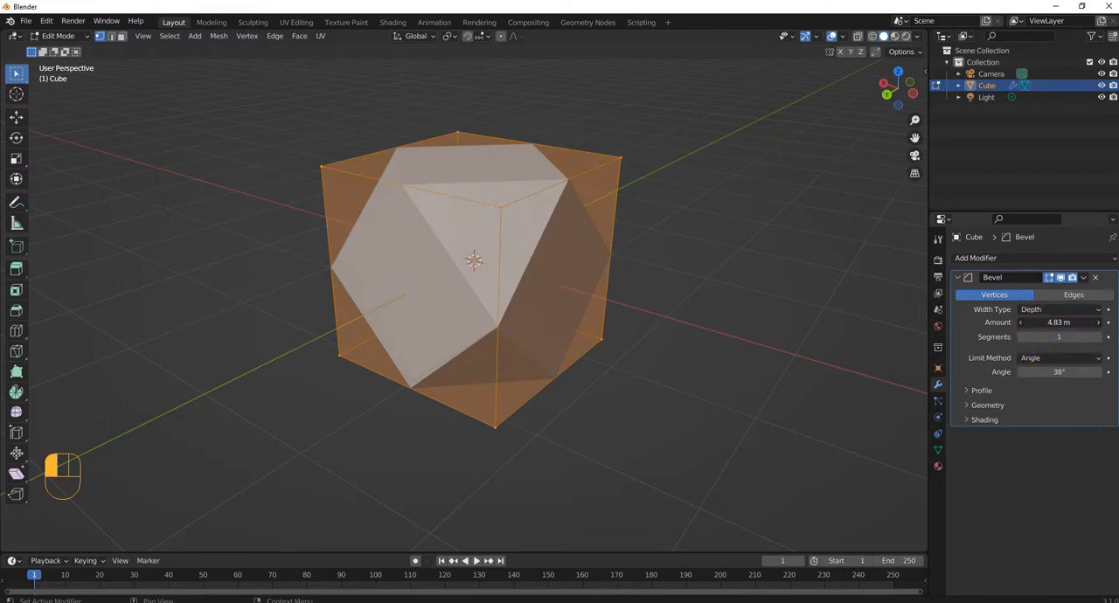
pyautogui.moveTo(1059, 322); pyautogui.dragTo(1005, 322)
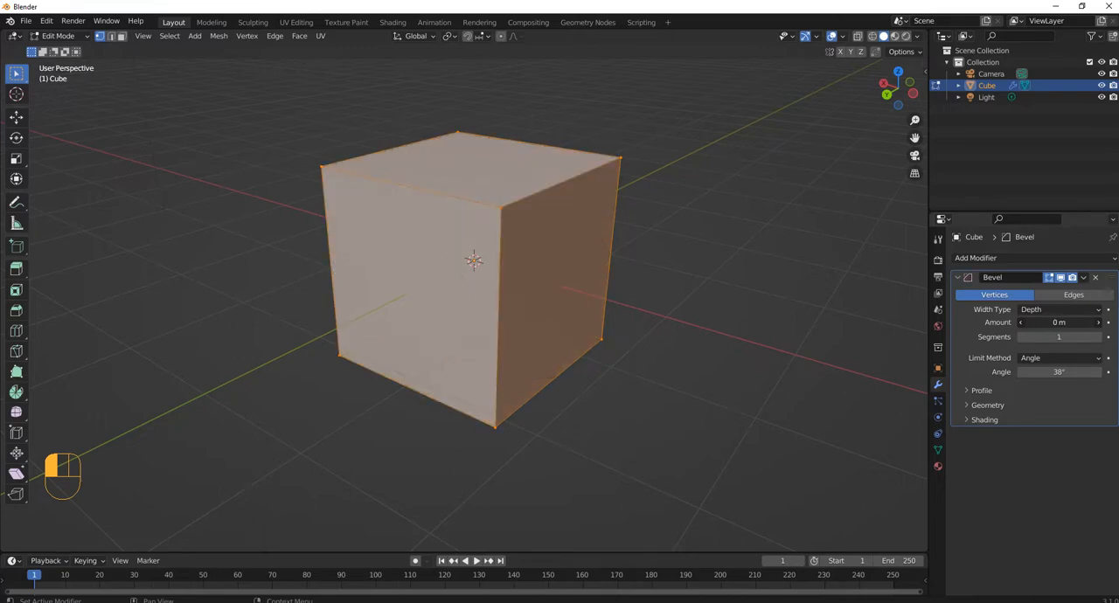
pyautogui.moveTo(1005, 323)
pyautogui.mouseDown()
pyautogui.moveTo(1049, 322)
pyautogui.moveTo(999, 329)
pyautogui.mouseUp()
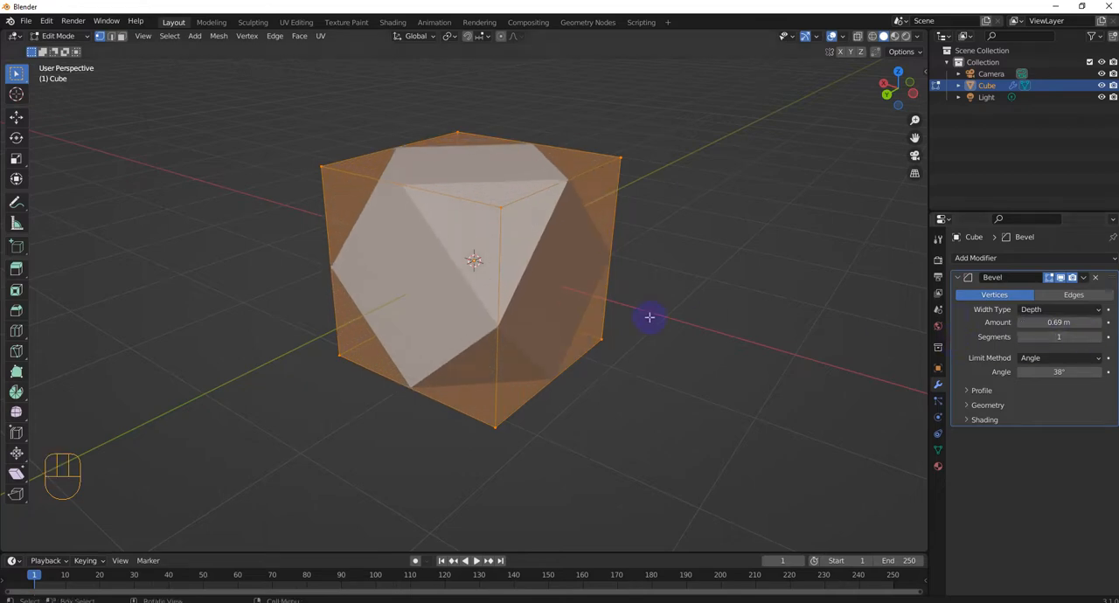
pyautogui.moveTo(649, 317); pyautogui.dragTo(789, 318, button='middle')
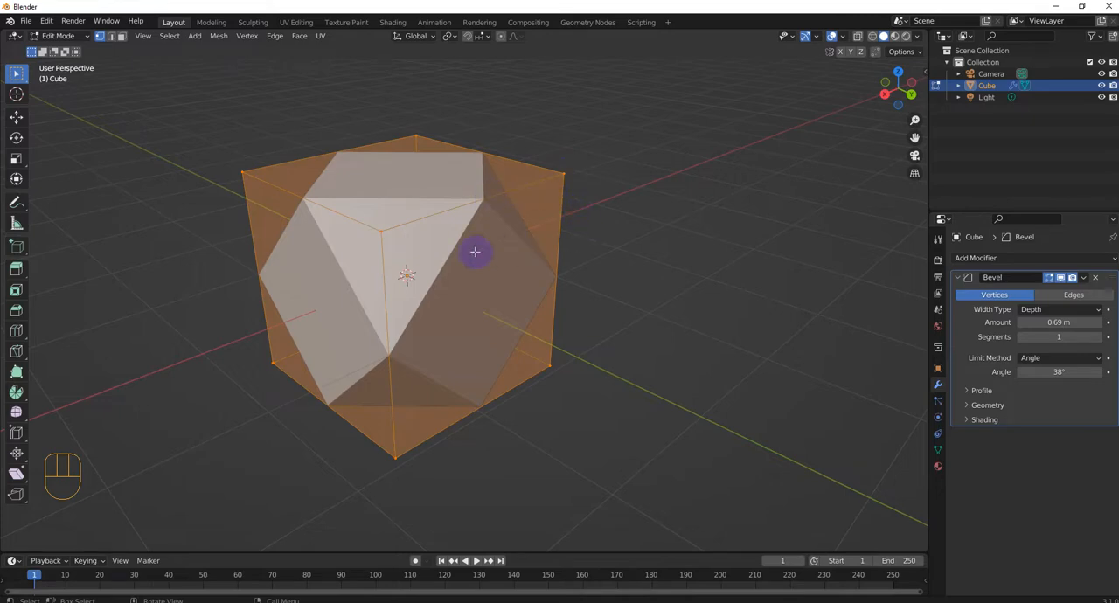
pyautogui.moveTo(857, 232); pyautogui.dragTo(921, 261, button='middle')
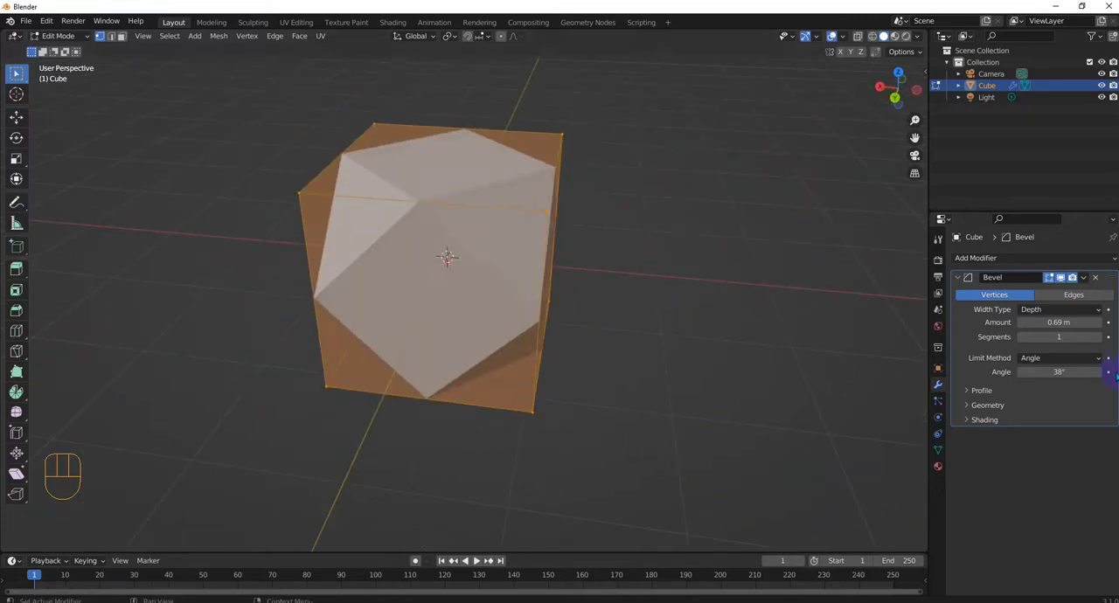
# - Raise the Depth bevel's segments to 4 or more and bring them back to 1
pyautogui.click(1099, 337)
pyautogui.click(1099, 338)
pyautogui.click(1099, 337)
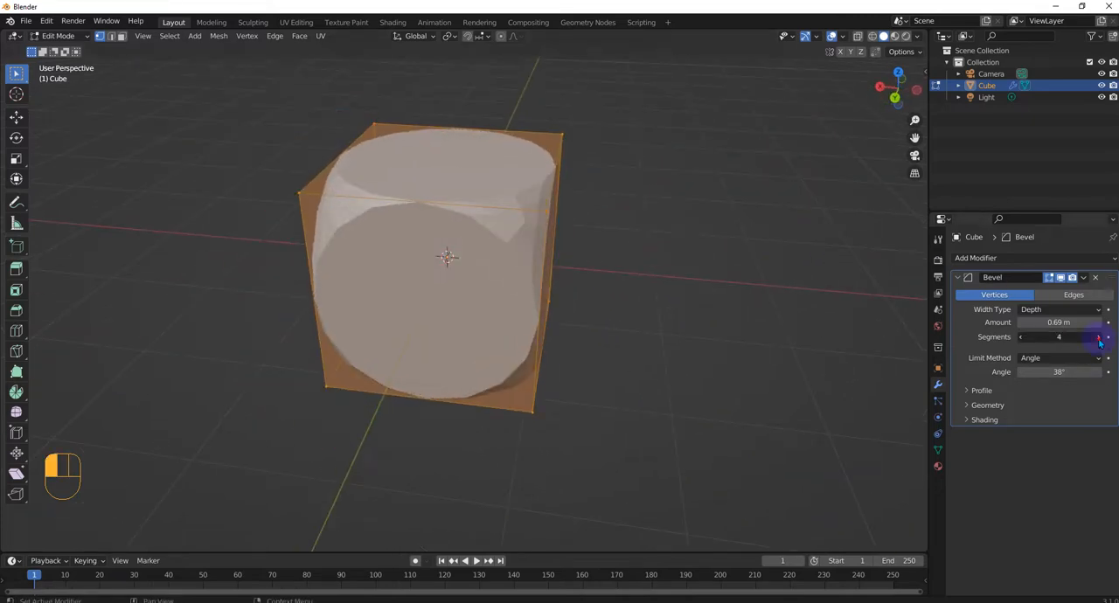
pyautogui.click(1099, 338)
pyautogui.click(1099, 337)
pyautogui.click(1099, 338)
pyautogui.moveTo(1086, 338); pyautogui.dragTo(912, 266)
pyautogui.moveTo(664, 248); pyautogui.dragTo(615, 237, button='middle')
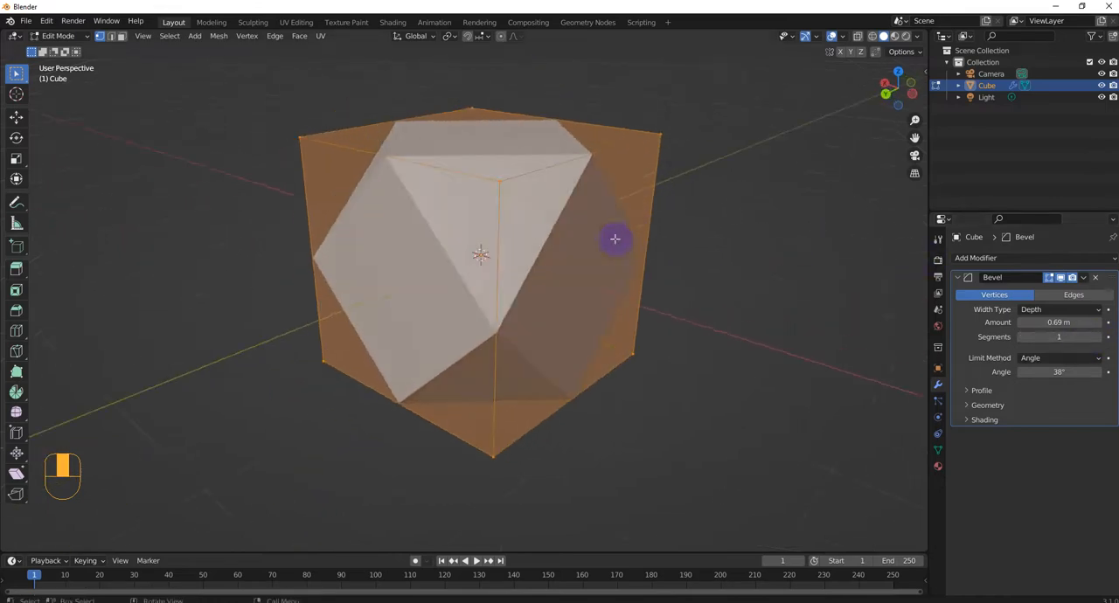
# - Change the bevel's width type to Percent, with a width of 100% and 4 segments
pyautogui.click(1042, 311)
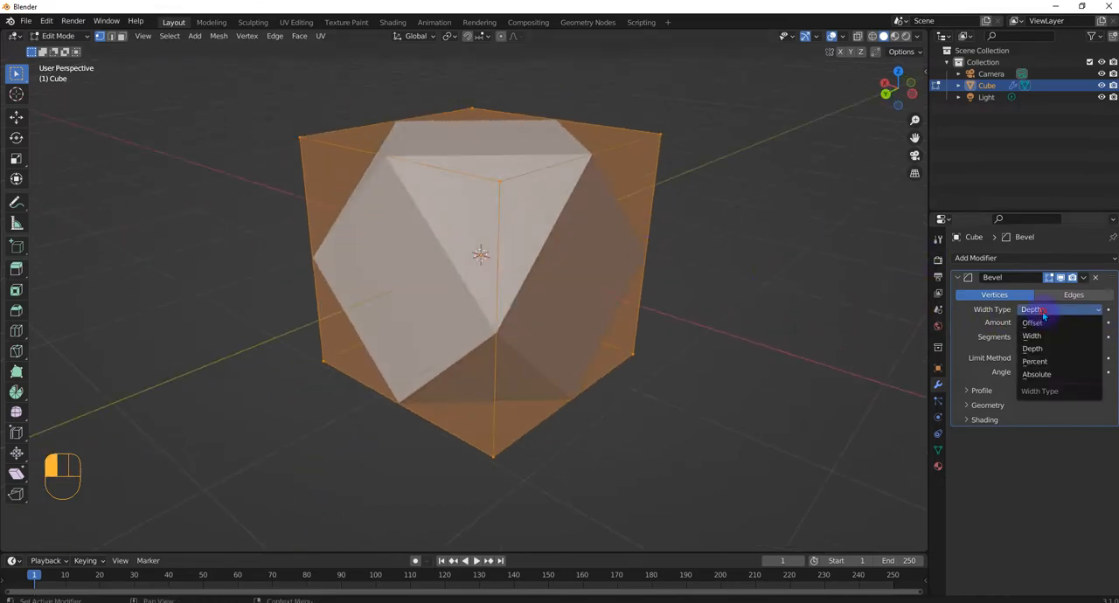
pyautogui.click(1035, 361)
pyautogui.moveTo(522, 165); pyautogui.dragTo(574, 173, button='middle')
pyautogui.scroll(-2, 712, 245)
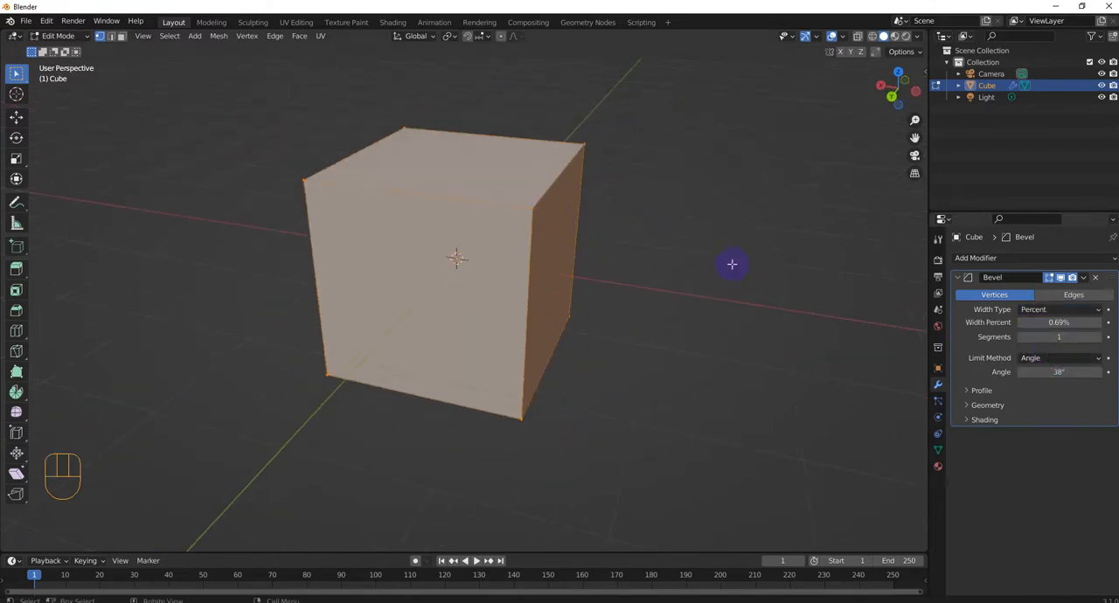
pyautogui.moveTo(1065, 323); pyautogui.dragTo(1115, 323)
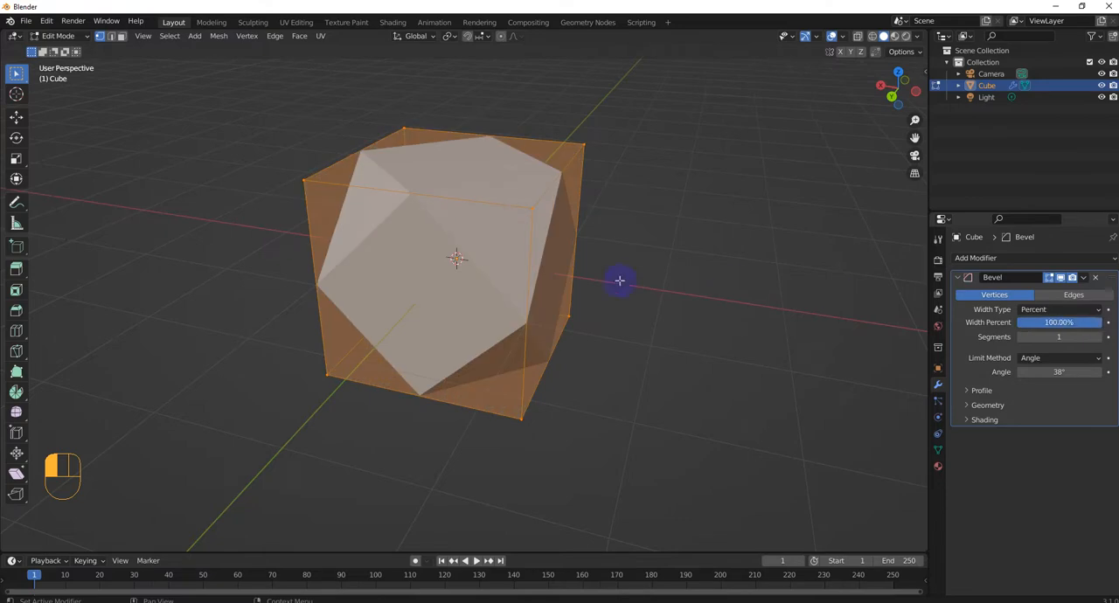
pyautogui.moveTo(619, 279); pyautogui.dragTo(559, 275, button='middle')
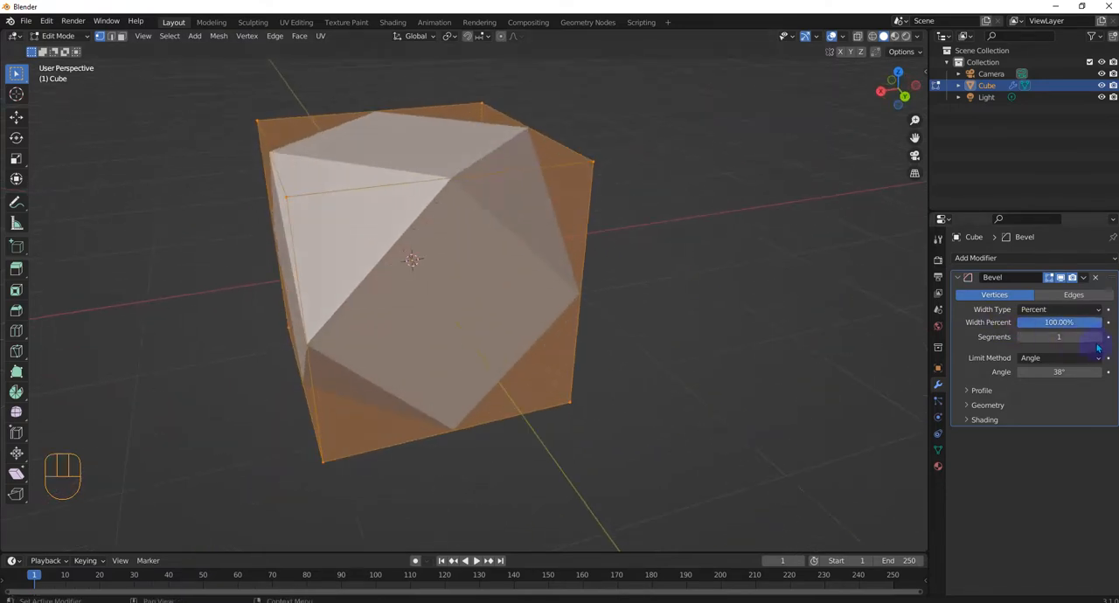
pyautogui.moveTo(1059, 337); pyautogui.dragTo(1093, 337)
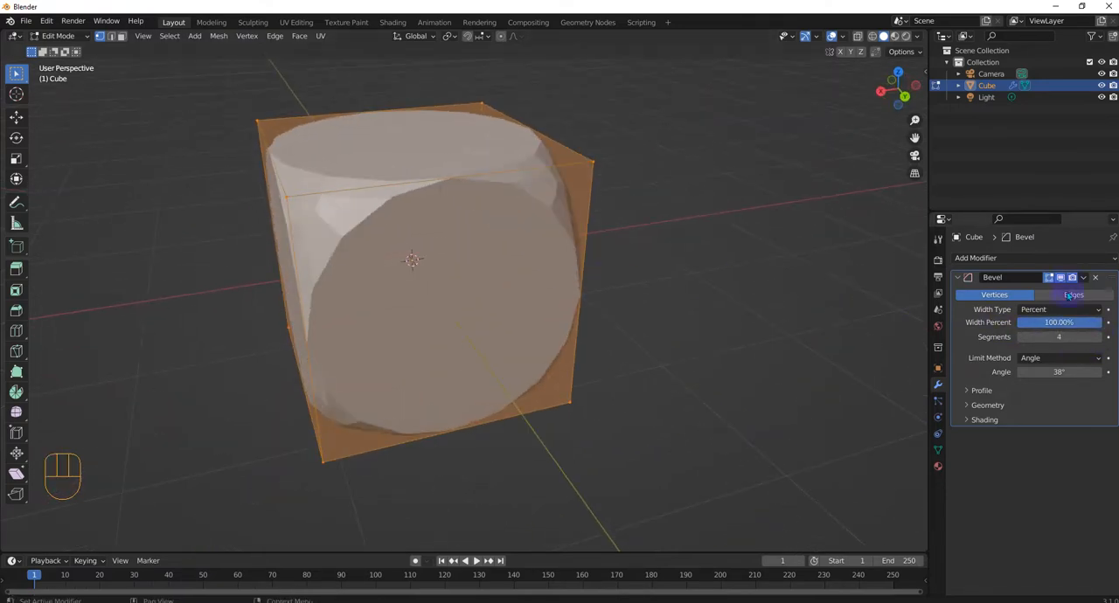
# - Change the bevel's width type to Absolute and set its amount to about 1.12 m
pyautogui.click(1052, 310)
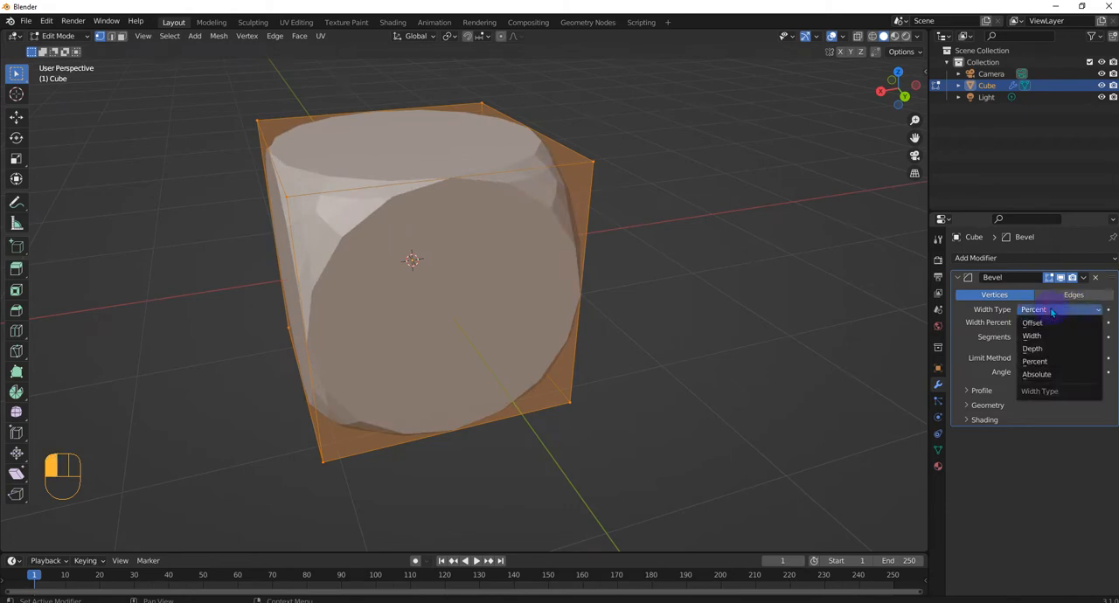
pyautogui.click(1049, 374)
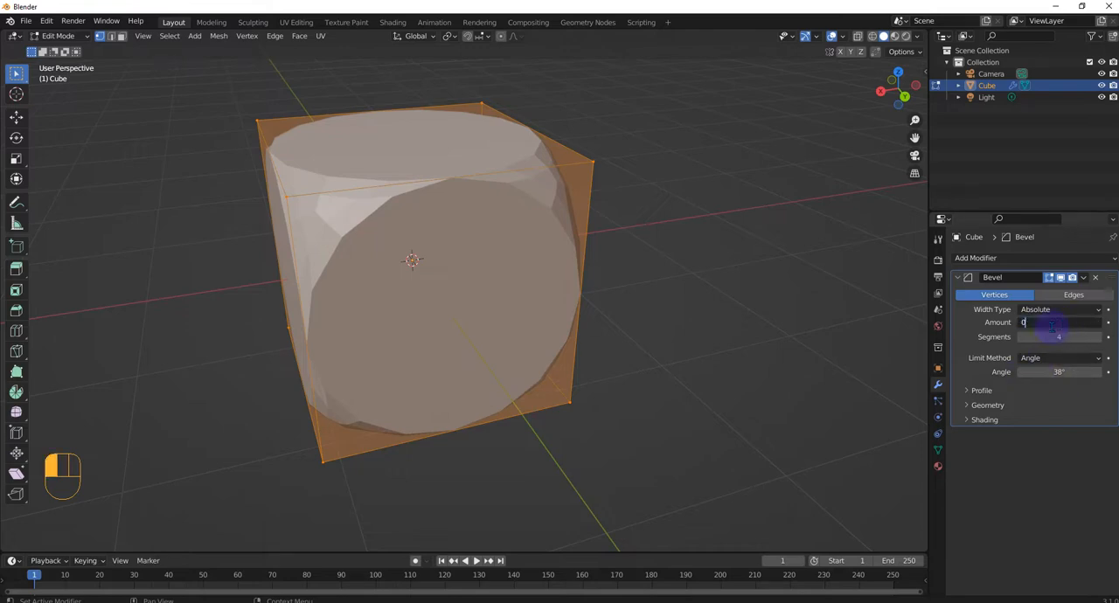
pyautogui.press('Return')
pyautogui.moveTo(1052, 325)
pyautogui.mouseDown()
pyautogui.moveTo(1093, 325)
pyautogui.moveTo(1023, 322)
pyautogui.moveTo(1054, 321)
pyautogui.moveTo(1024, 321)
pyautogui.moveTo(1040, 321)
pyautogui.mouseUp()
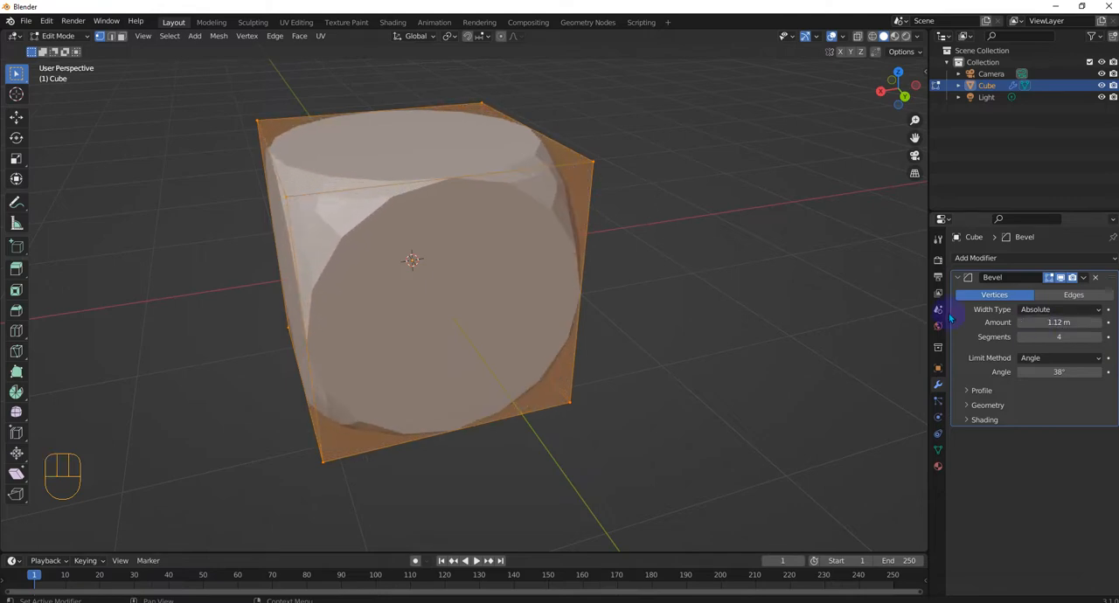
# - Scale the whole cube mesh up by about 1.93 and increase the bevel's amount to about 2.61 m
pyautogui.moveTo(512, 320); pyautogui.dragTo(525, 319, button='middle')
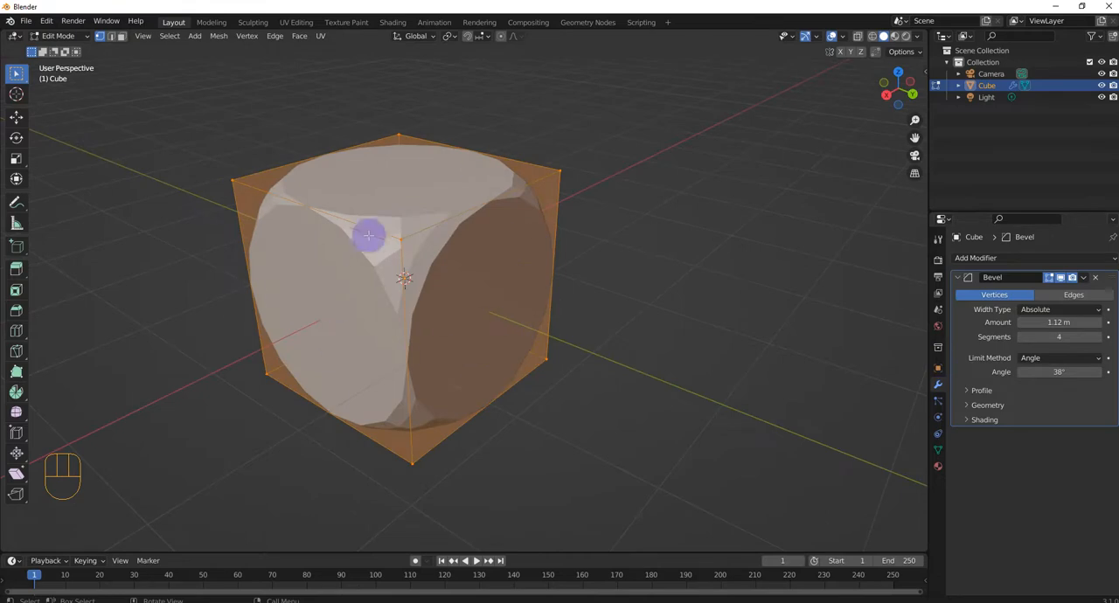
pyautogui.moveTo(370, 237)
pyautogui.mouseDown(button='middle')
pyautogui.moveTo(392, 265)
pyautogui.moveTo(349, 245)
pyautogui.mouseUp(button='middle')
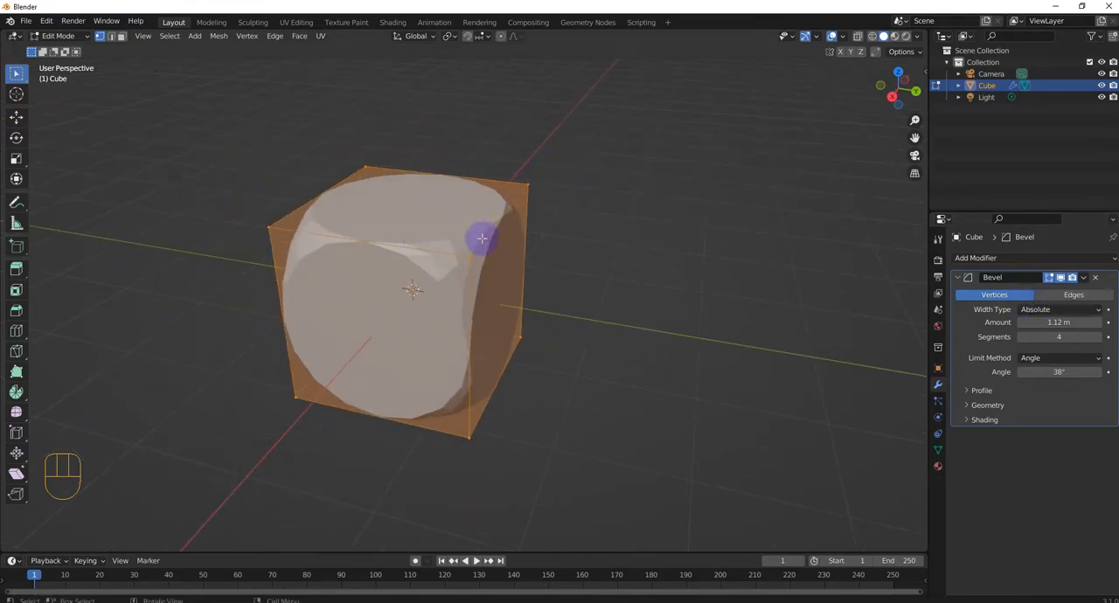
pyautogui.press('s')
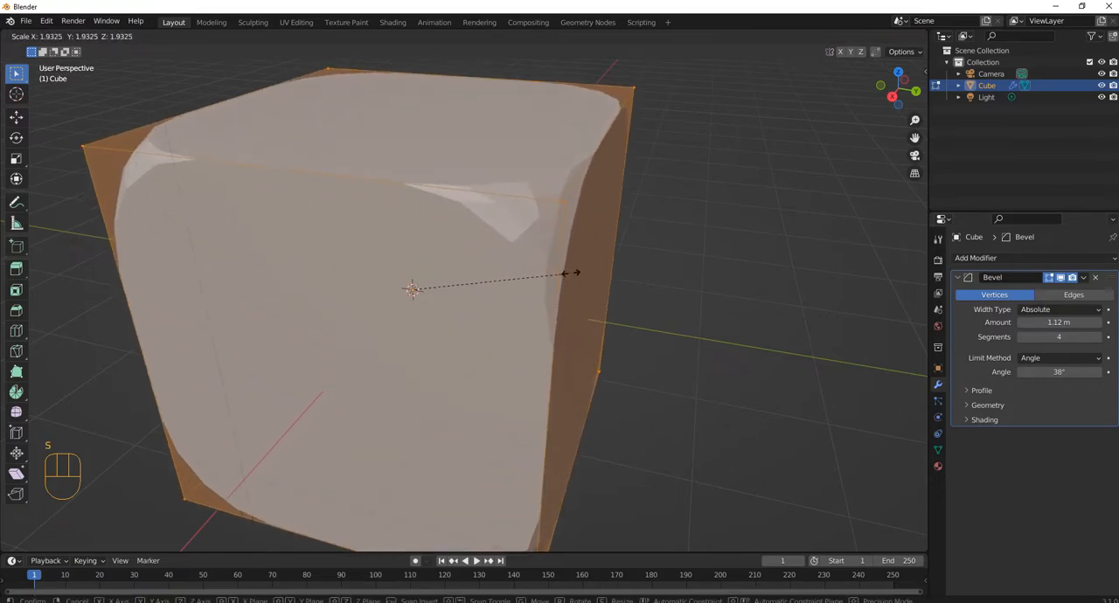
pyautogui.click(571, 270)
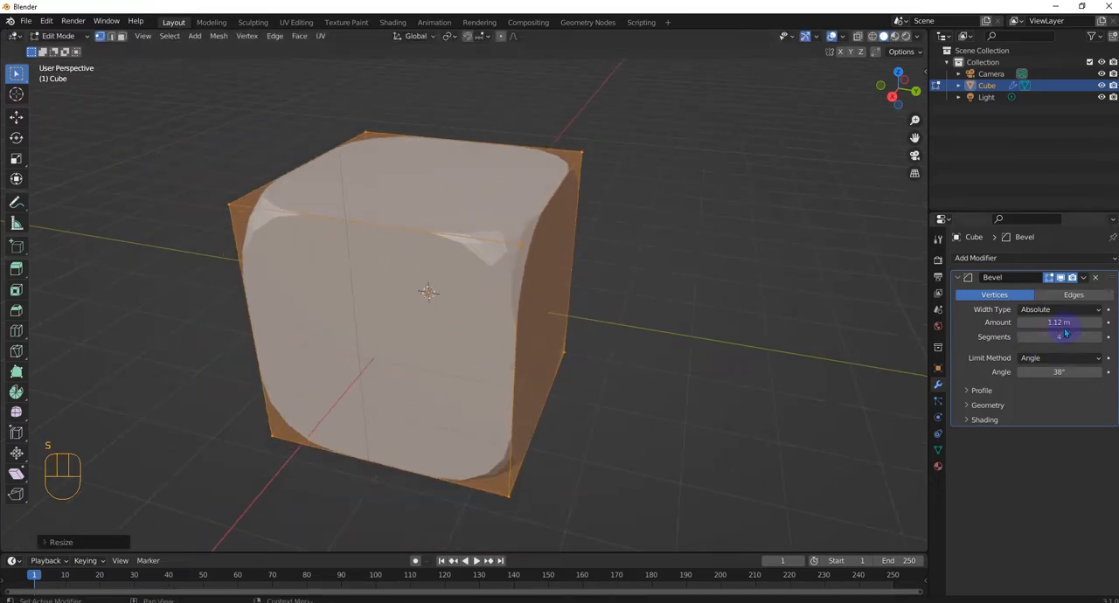
pyautogui.moveTo(1059, 322); pyautogui.dragTo(1112, 322)
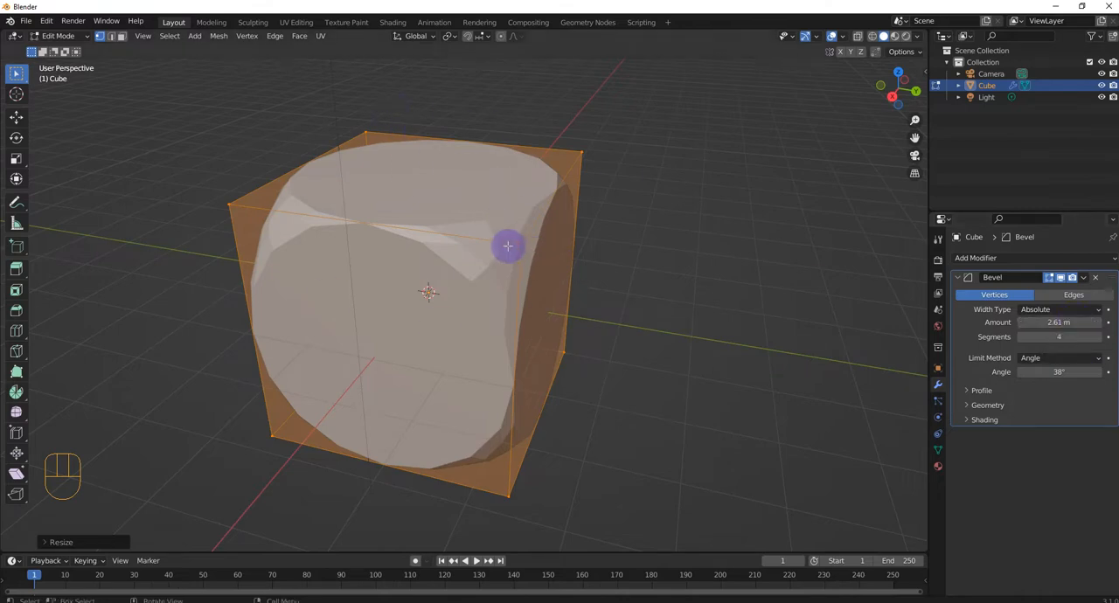
# - Open the viewport sidebar, look through its settings and the cube's transform data, and collapse the Transform section
pyautogui.press('n')
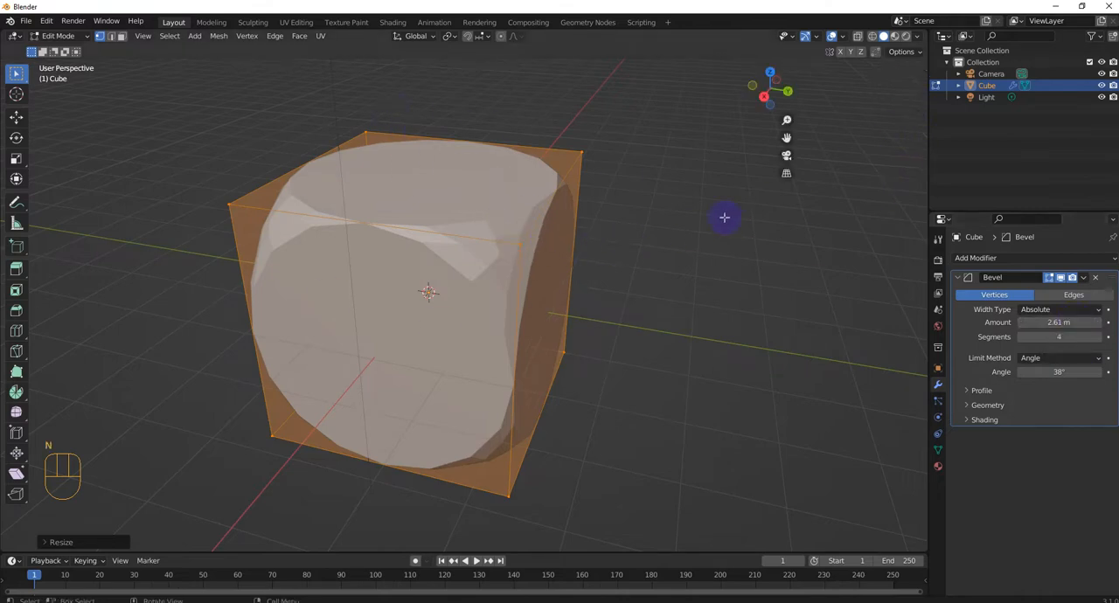
pyautogui.click(922, 109)
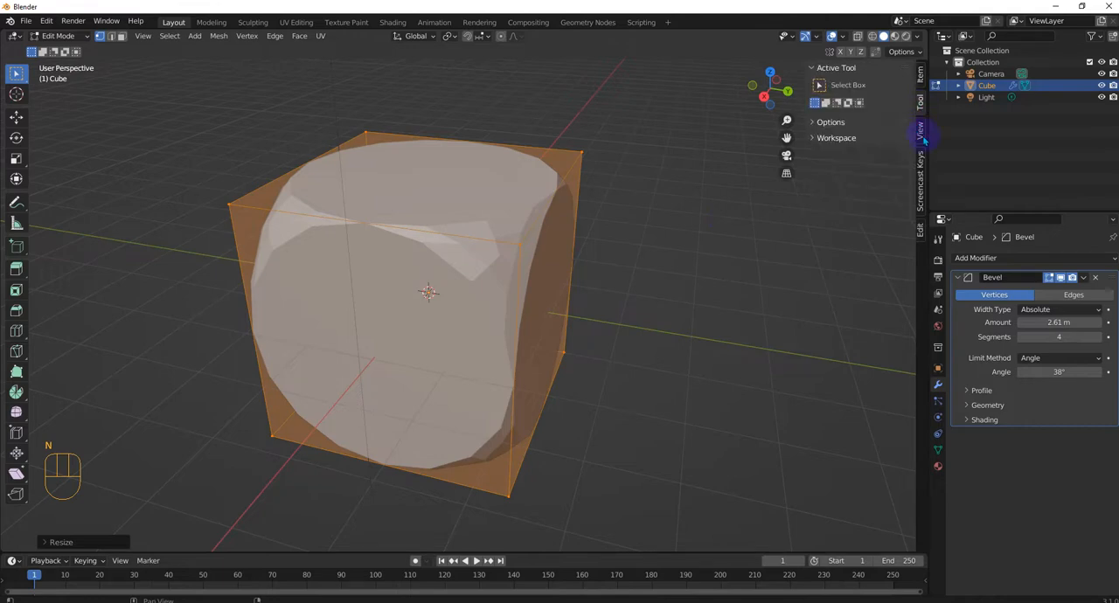
pyautogui.click(922, 132)
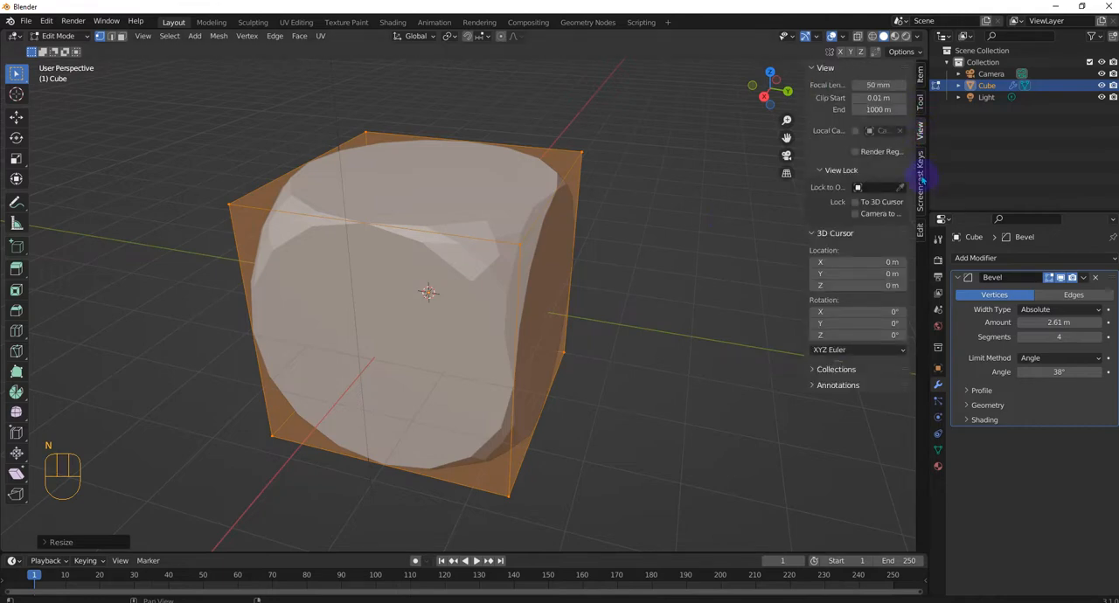
pyautogui.click(921, 178)
pyautogui.click(919, 80)
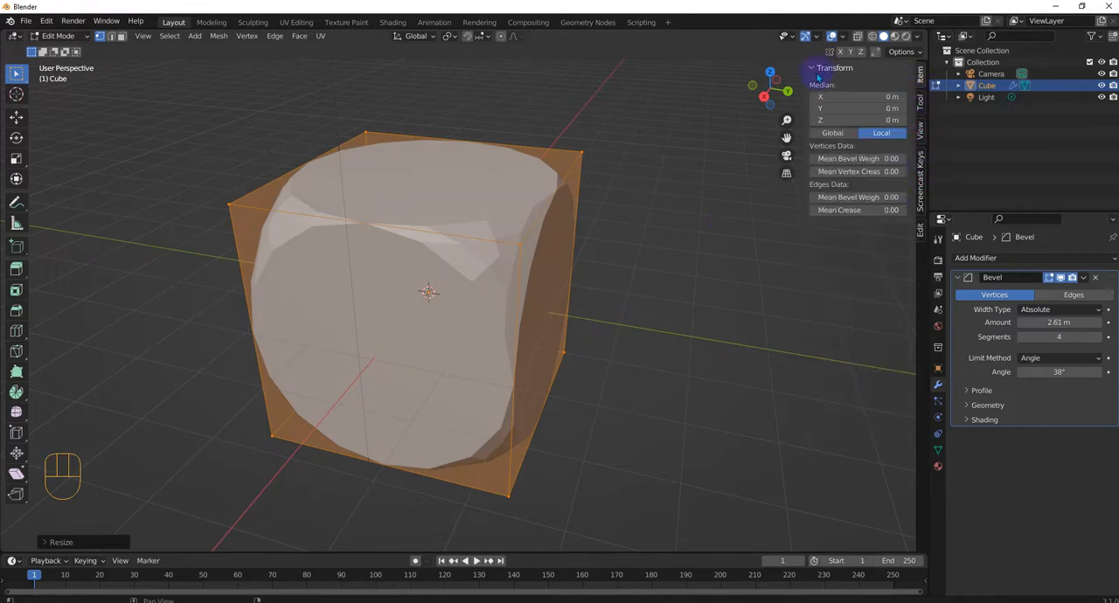
pyautogui.moveTo(668, 186); pyautogui.dragTo(621, 199, button='middle')
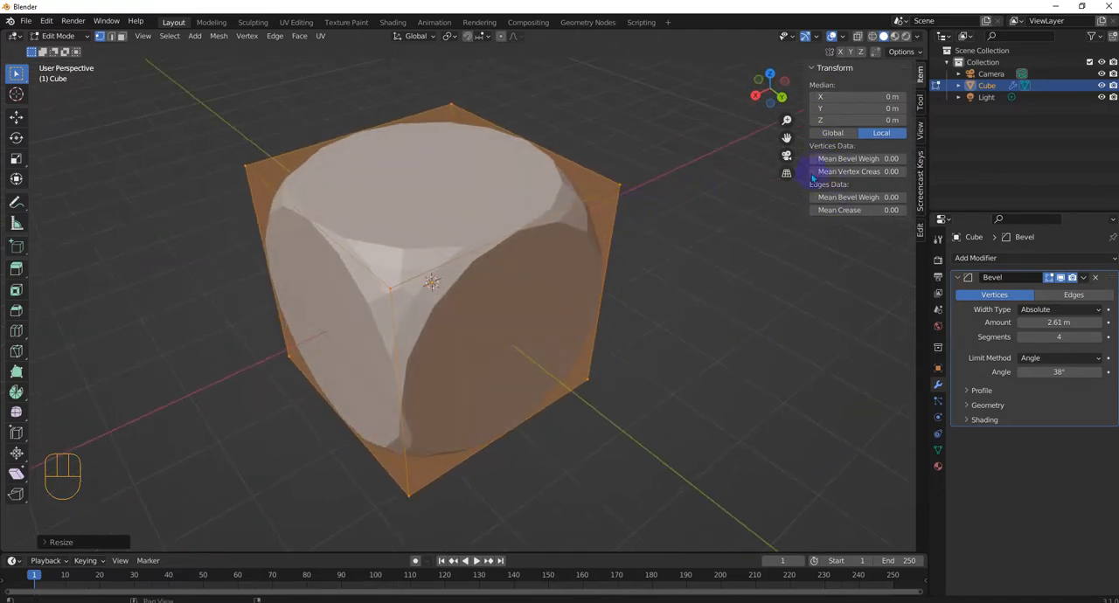
pyautogui.click(820, 70)
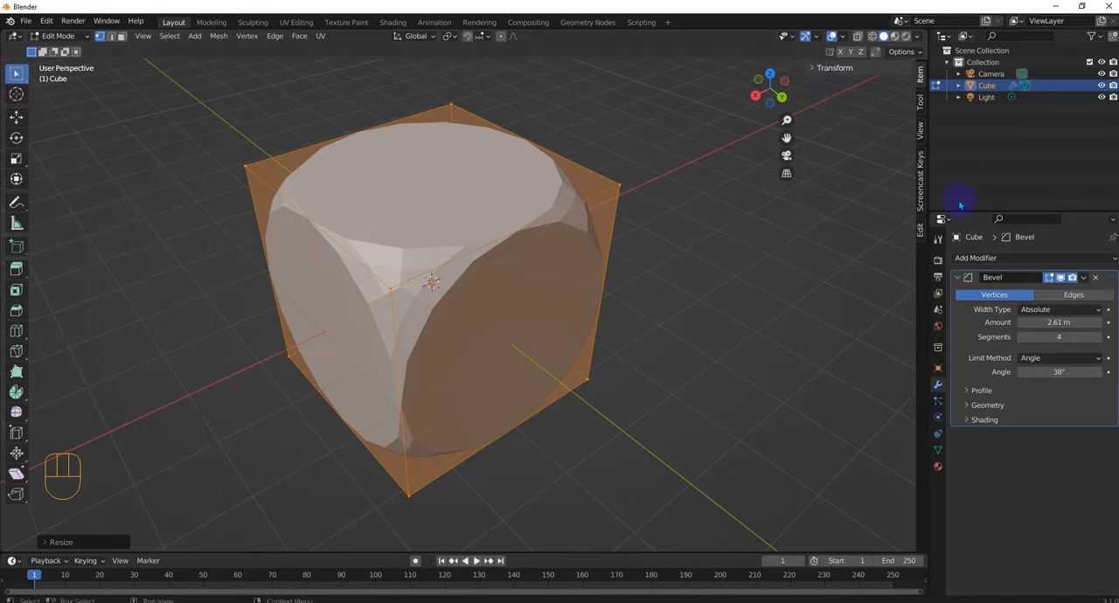
# - Keep the width type on Absolute and switch the bevel from vertices to edges
pyautogui.click(1059, 309)
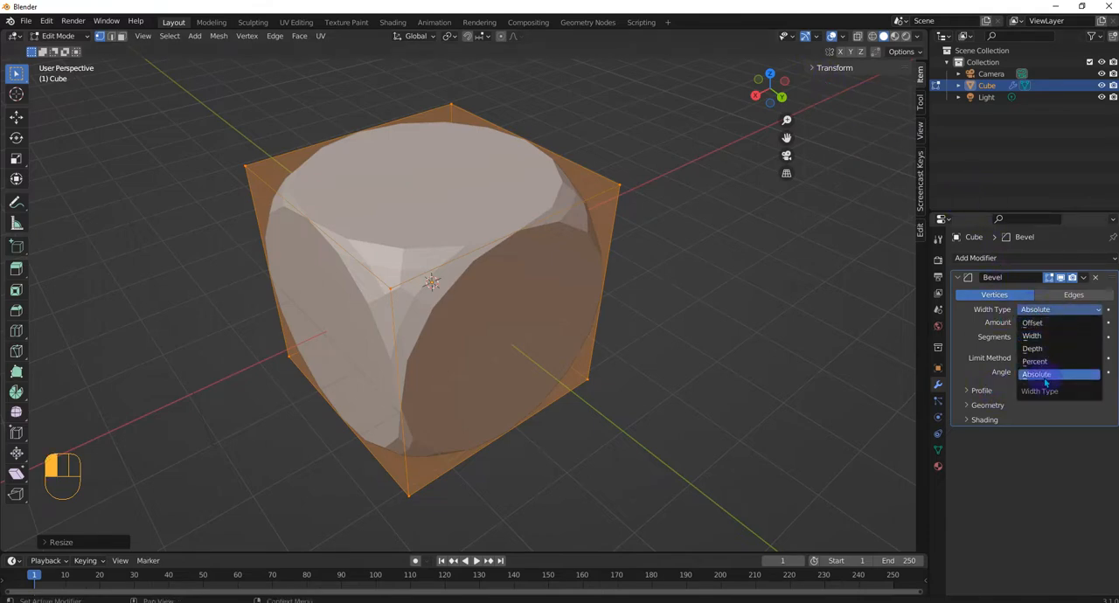
pyautogui.click(1075, 466)
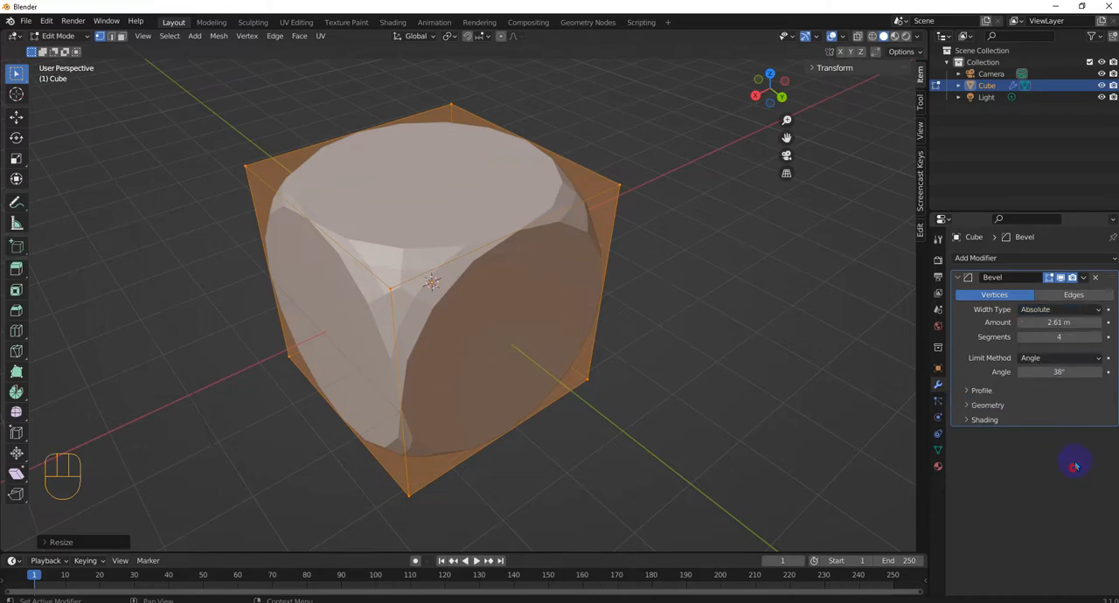
pyautogui.click(1075, 295)
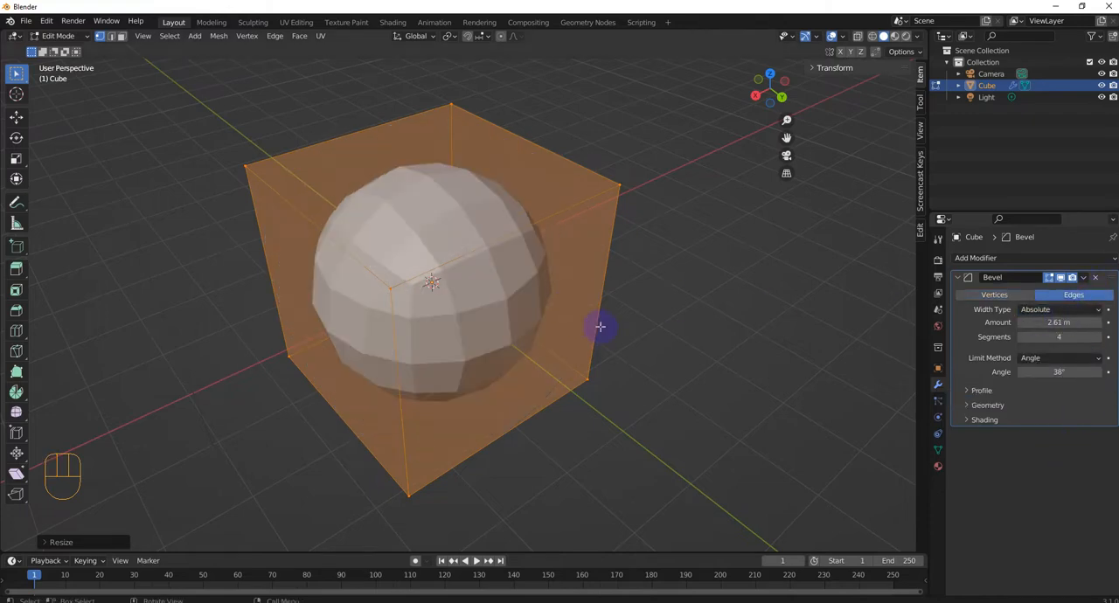
pyautogui.moveTo(598, 325); pyautogui.dragTo(564, 275, button='middle')
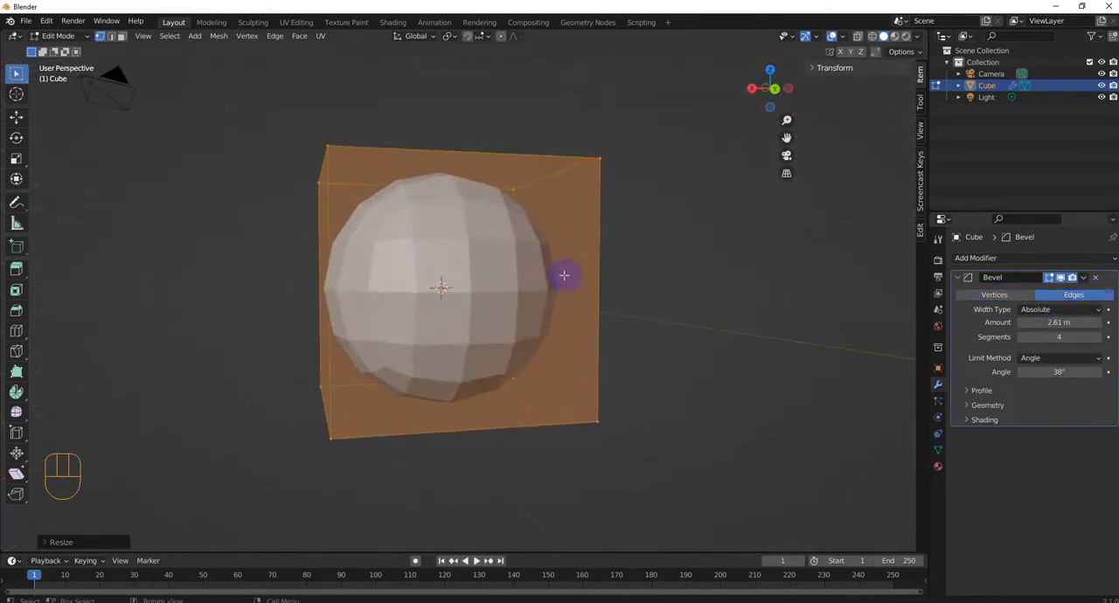
# - Change the edge bevel's width type to Offset and reduce its amount to 0 m
pyautogui.click(1058, 310)
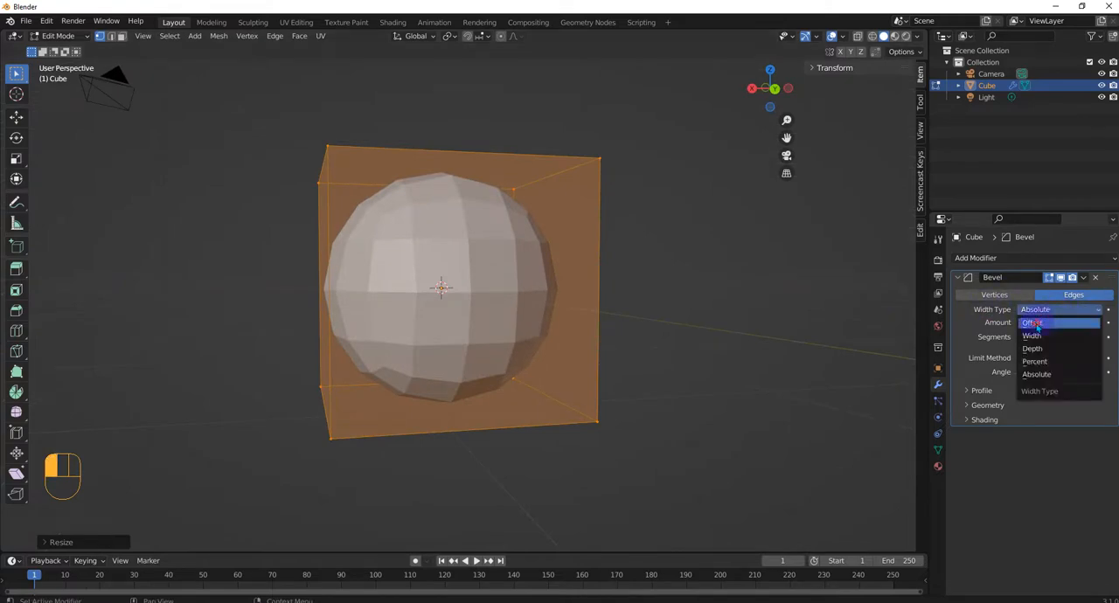
pyautogui.click(1036, 323)
pyautogui.scroll(-3, 541, 284)
pyautogui.moveTo(541, 284); pyautogui.dragTo(844, 307, button='middle')
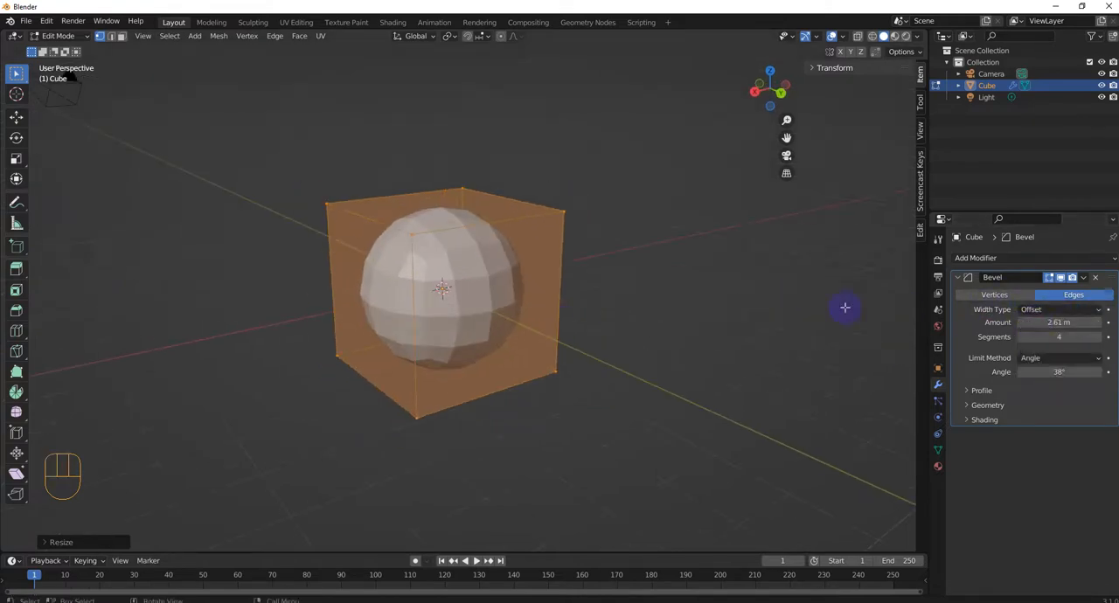
pyautogui.moveTo(1060, 322); pyautogui.dragTo(1027, 322)
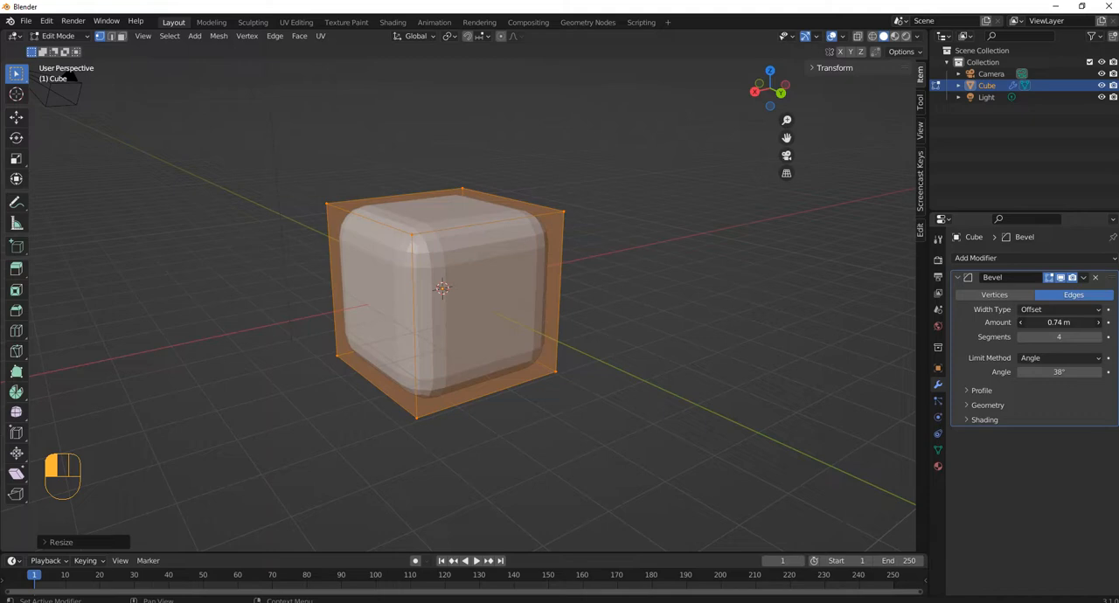
pyautogui.moveTo(1027, 322); pyautogui.dragTo(988, 323)
# - Switch the edge bevel's width type to Width and on to Depth, and set the amount to about 4.06 m
pyautogui.click(1059, 309)
pyautogui.click(1027, 337)
pyautogui.click(1060, 309)
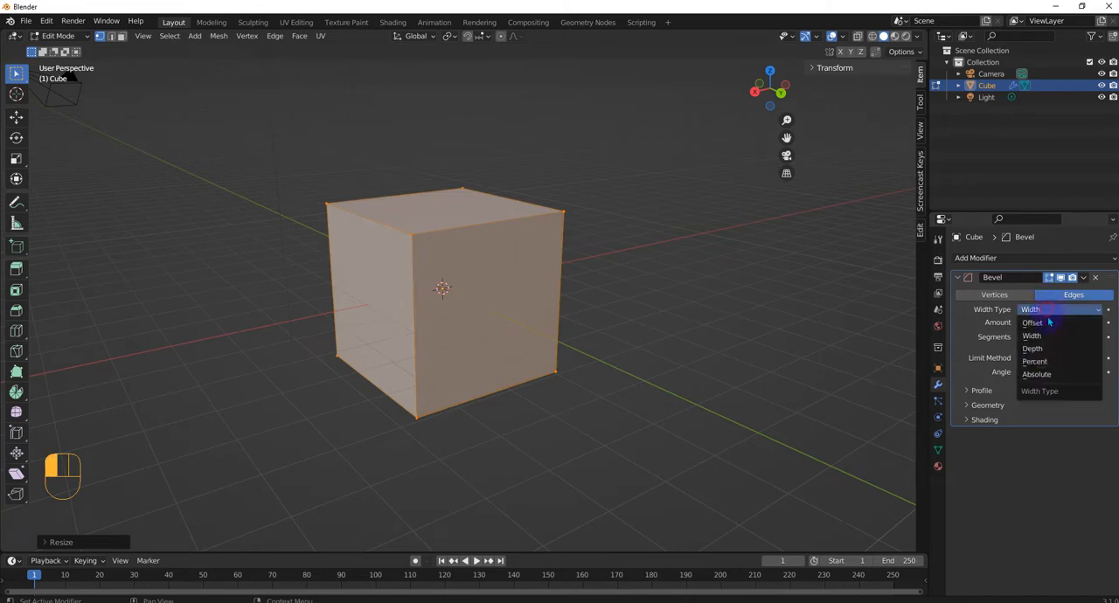
pyautogui.click(1041, 349)
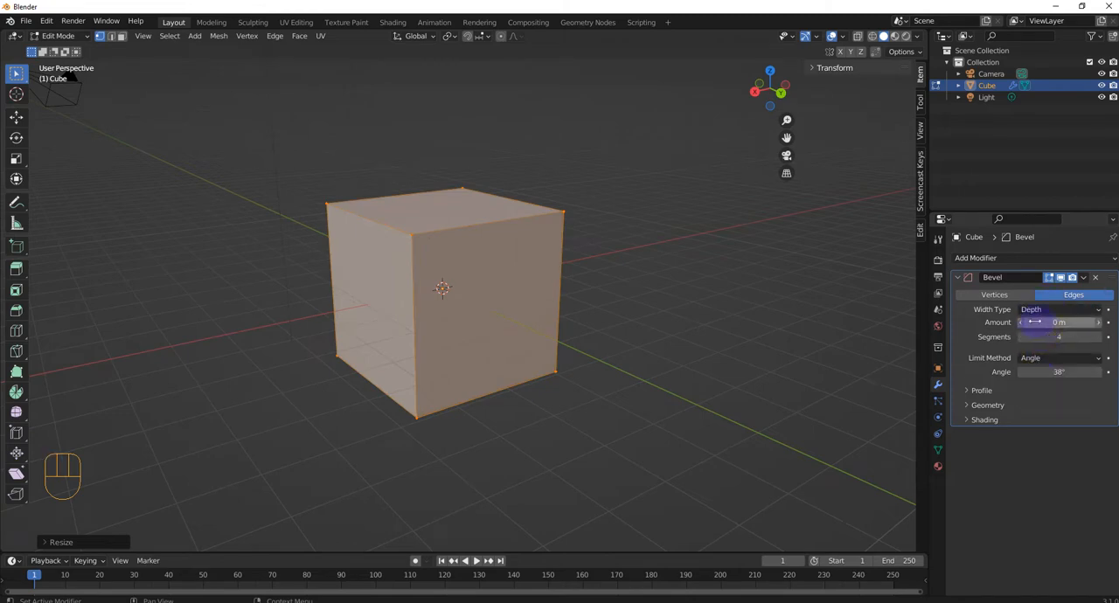
pyautogui.moveTo(1034, 323); pyautogui.dragTo(1081, 322)
# - Lower the Depth edge bevel's segments to 2 and raise them to 3
pyautogui.click(1023, 336)
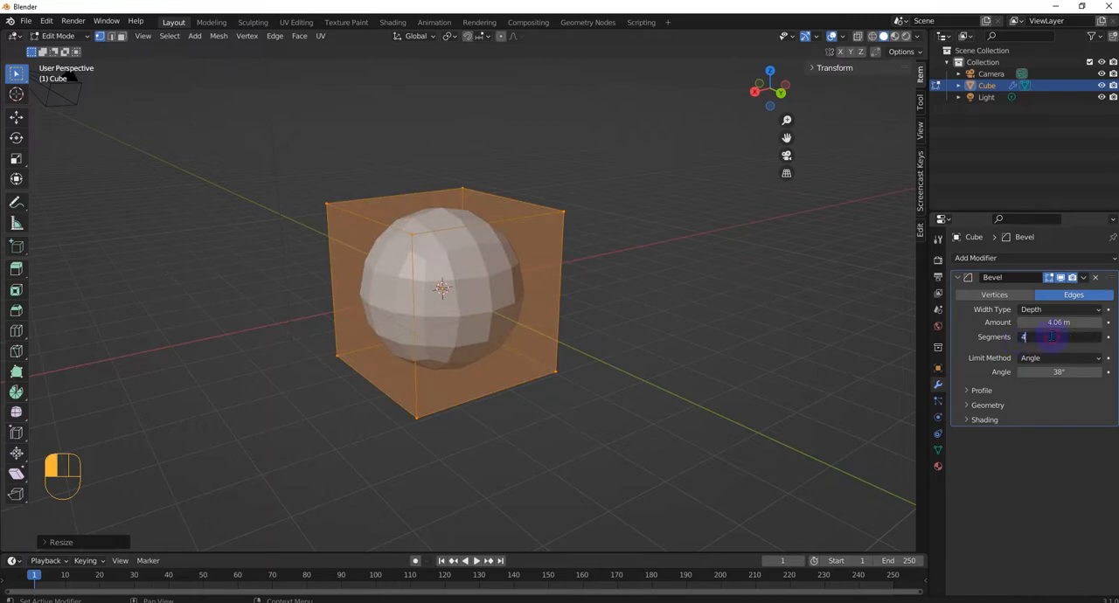
pyautogui.click(1016, 347)
pyautogui.click(1022, 339)
pyautogui.click(1022, 339)
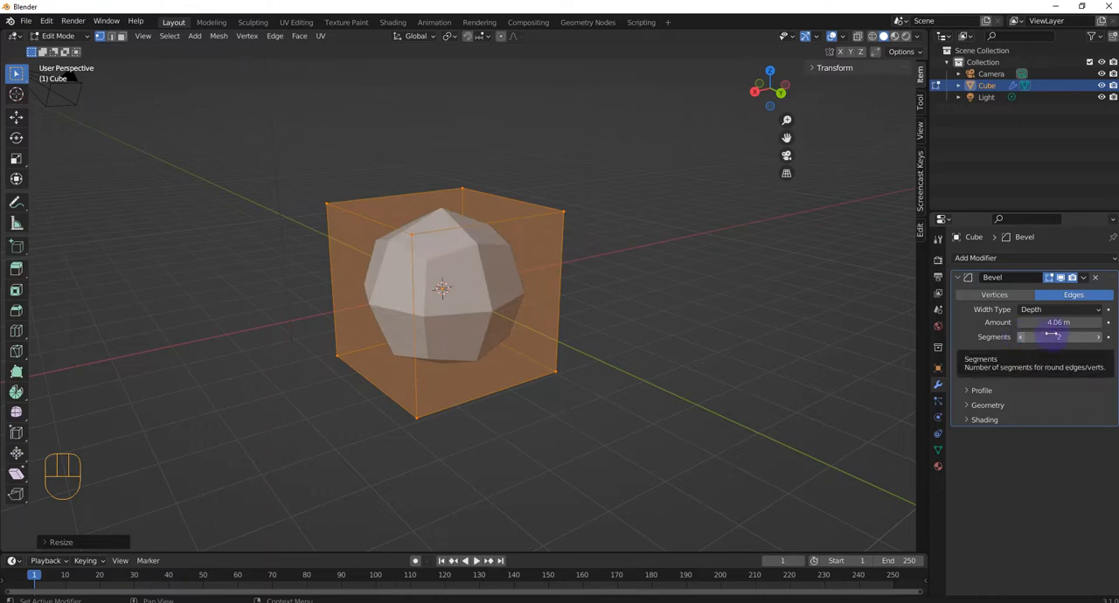
pyautogui.click(1098, 337)
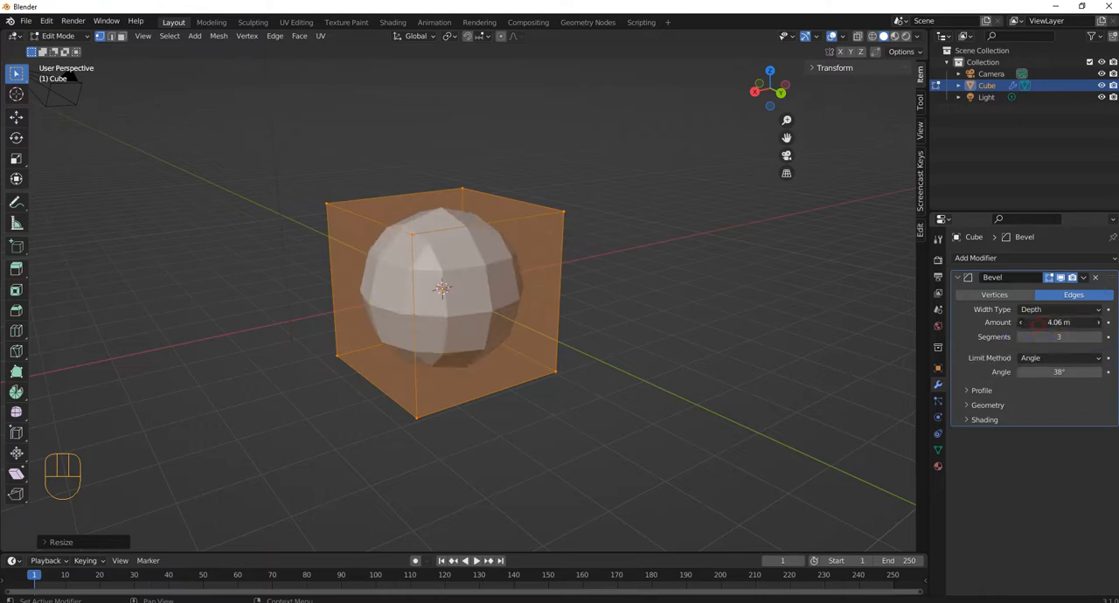
# - Reduce the edge bevel's amount to 0 m and its segments to 1, keeping the width type on Depth
pyautogui.moveTo(1059, 323); pyautogui.dragTo(997, 323)
pyautogui.moveTo(1067, 337)
pyautogui.mouseDown()
pyautogui.moveTo(1031, 337)
pyautogui.moveTo(1049, 338)
pyautogui.mouseUp()
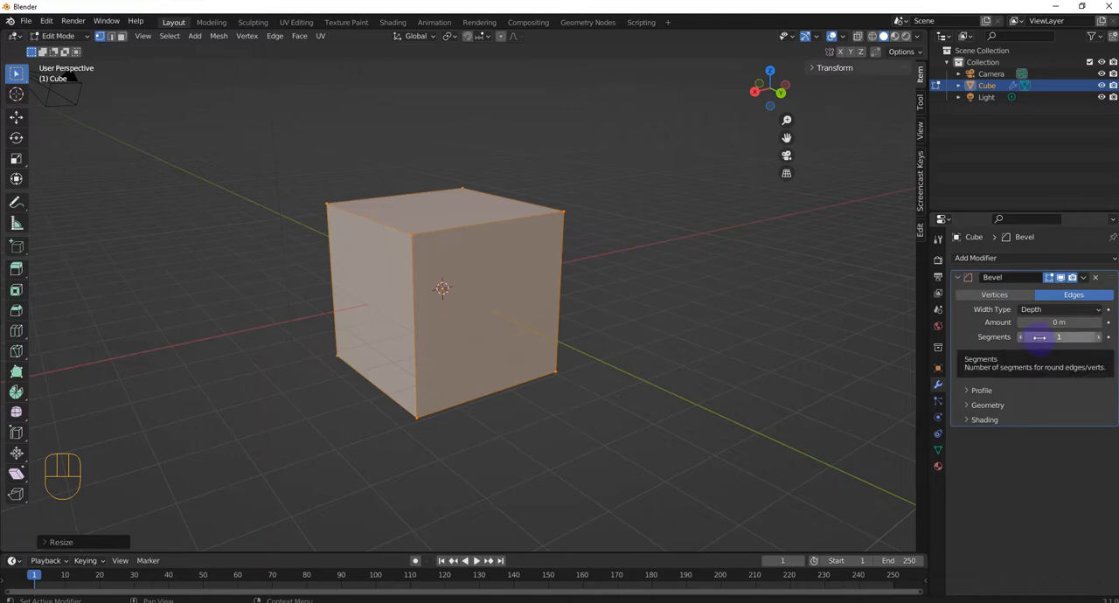
pyautogui.click(1049, 309)
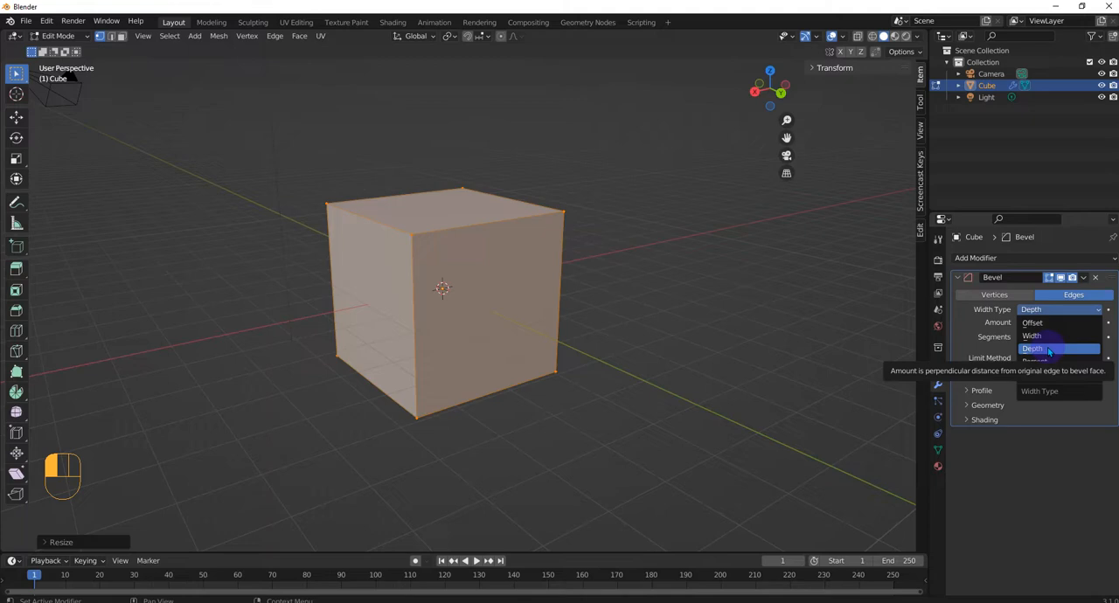
pyautogui.click(1049, 350)
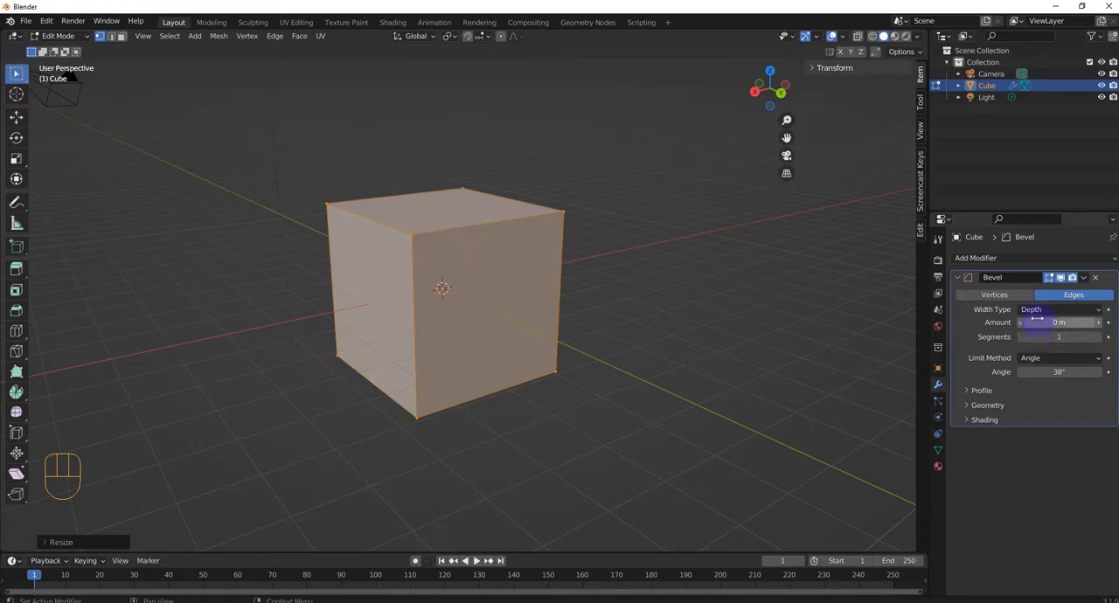
# - Switch the edge bevel's width type to Percent and set the width percent to about 83.67%
pyautogui.click(1040, 311)
pyautogui.click(1046, 362)
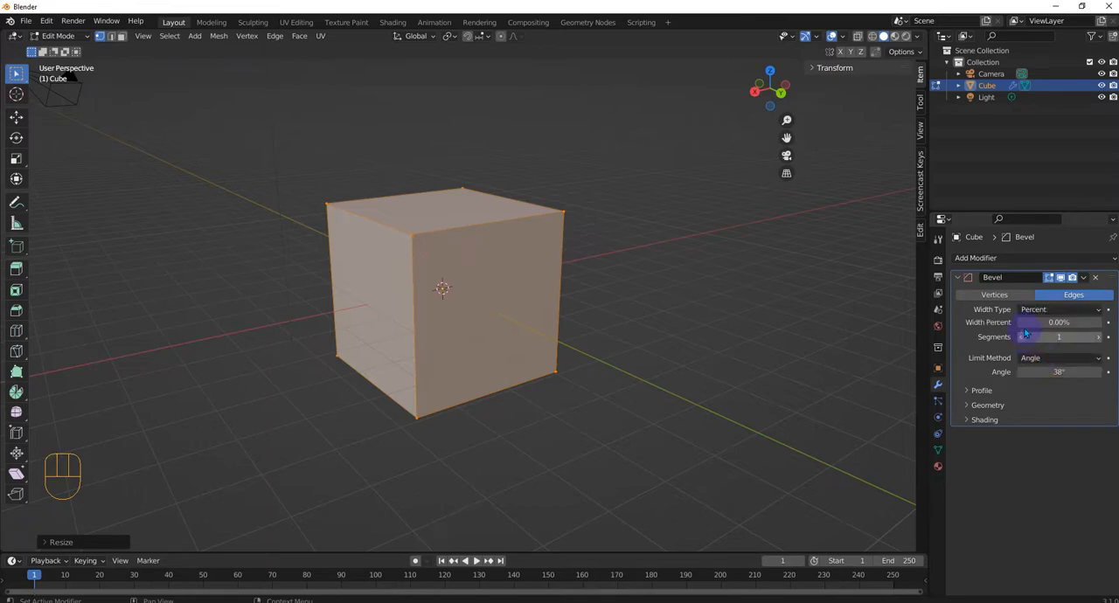
pyautogui.moveTo(1035, 324); pyautogui.dragTo(1059, 322)
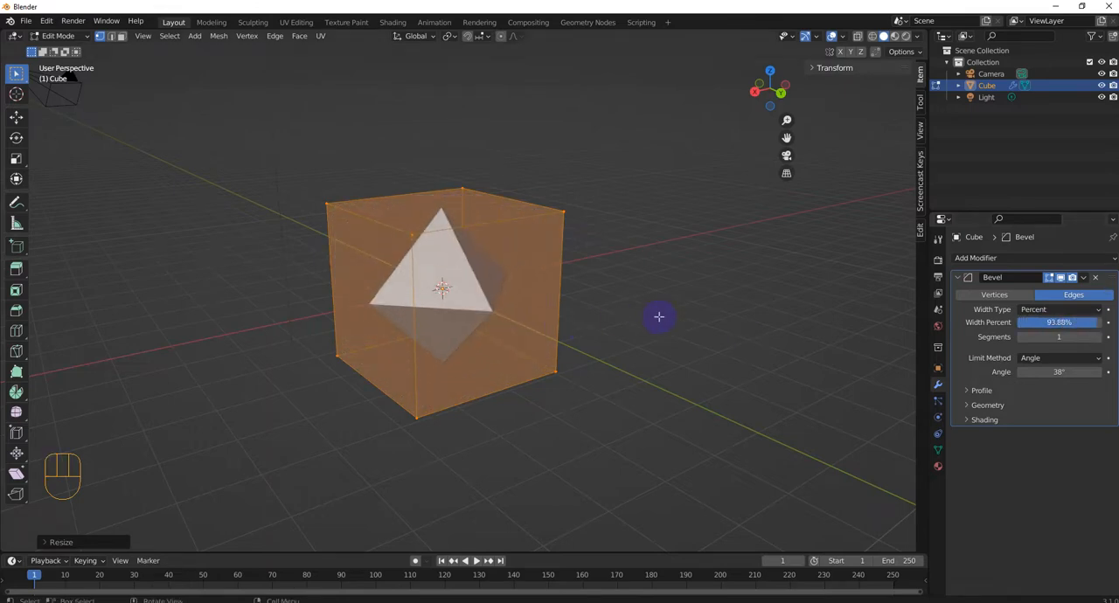
pyautogui.moveTo(662, 317); pyautogui.dragTo(586, 325, button='middle')
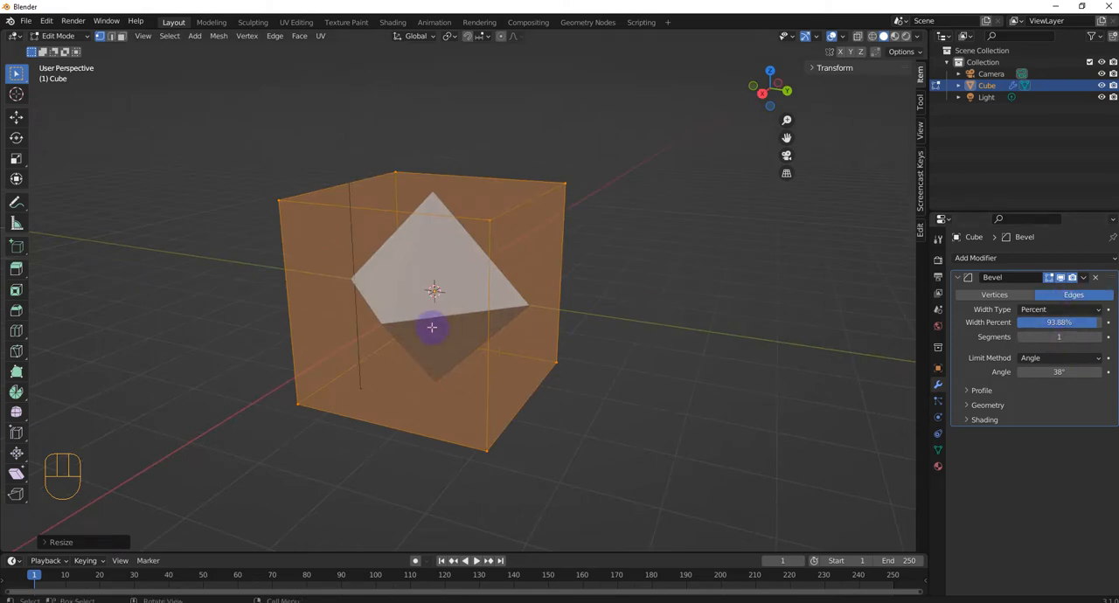
pyautogui.scroll(2, 437, 326)
pyautogui.moveTo(1059, 321)
pyautogui.mouseDown()
pyautogui.moveTo(1075, 321)
pyautogui.moveTo(1061, 321)
pyautogui.mouseUp()
pyautogui.moveTo(587, 338); pyautogui.dragTo(575, 312, button='middle')
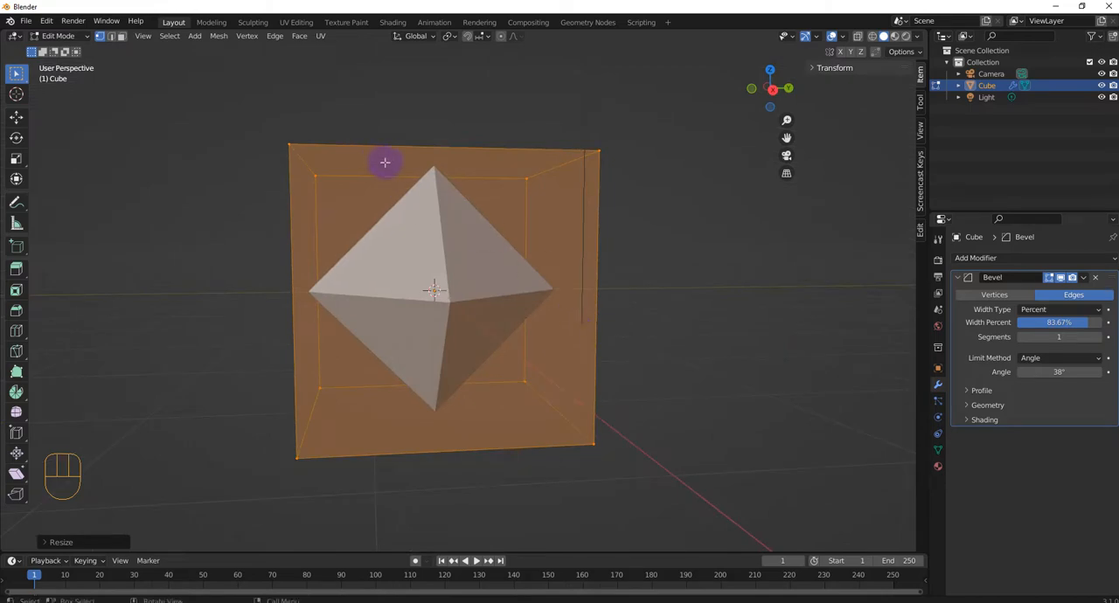
pyautogui.moveTo(439, 407); pyautogui.dragTo(516, 422, button='middle')
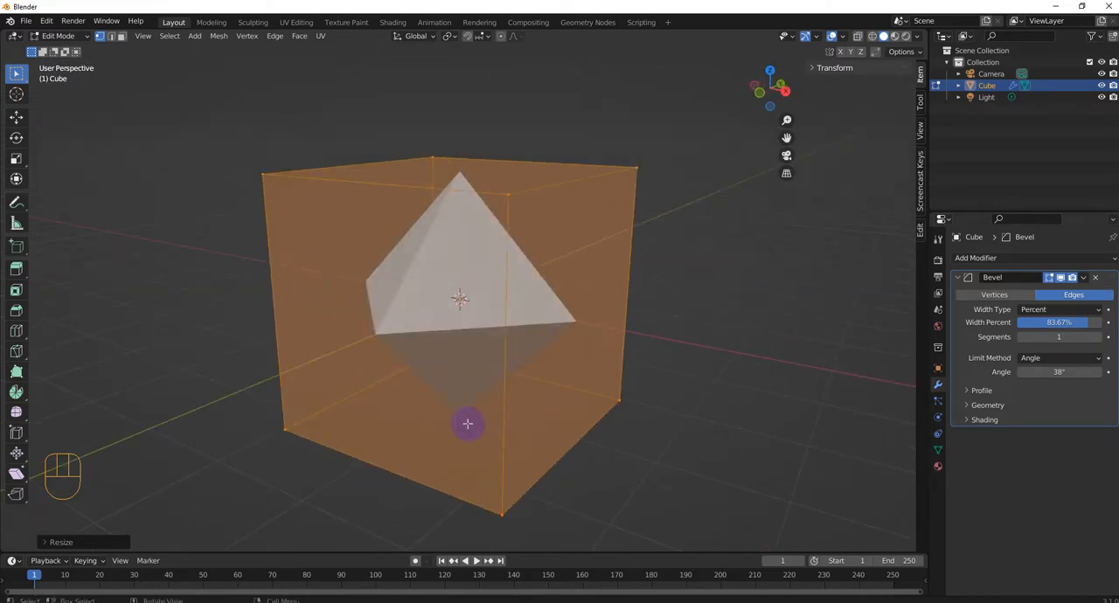
# - Raise the Percent edge bevel's segments to 3 and return them to 1
pyautogui.click(1100, 338)
pyautogui.click(1100, 339)
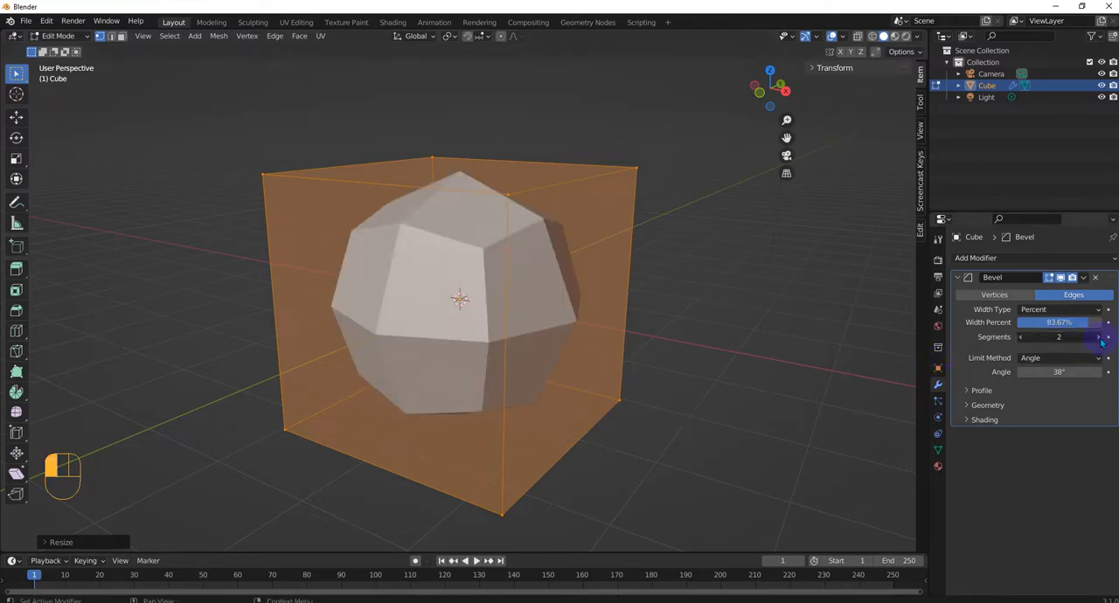
pyautogui.click(1021, 337)
pyautogui.click(1021, 337)
# - Change the edge bevel's width type from Percent to Width, keeping that type after reviewing the other options
pyautogui.click(1032, 311)
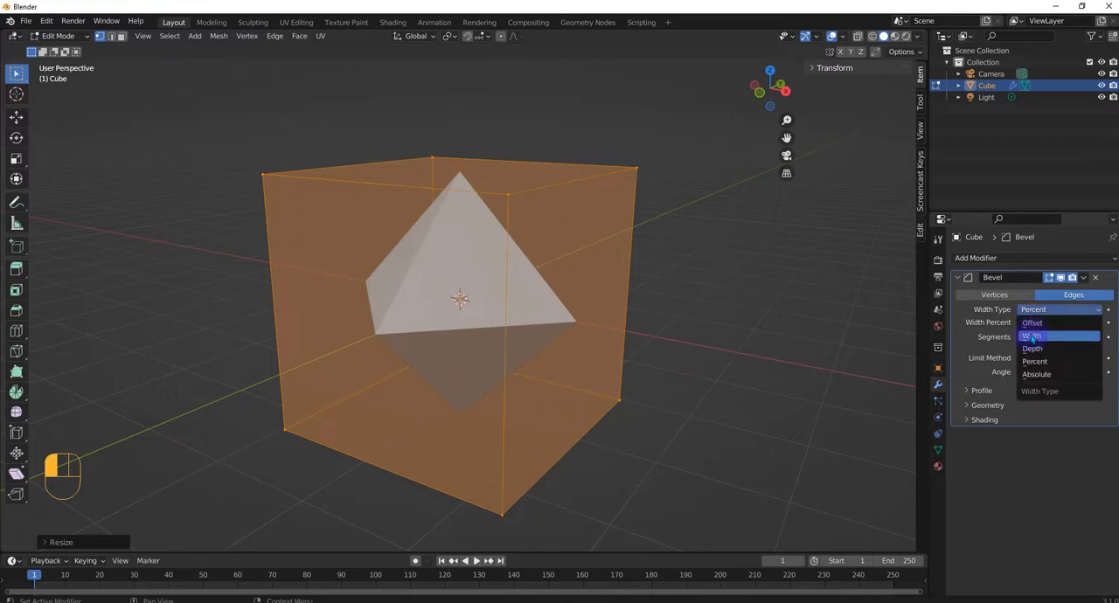
pyautogui.click(1033, 337)
pyautogui.click(1035, 310)
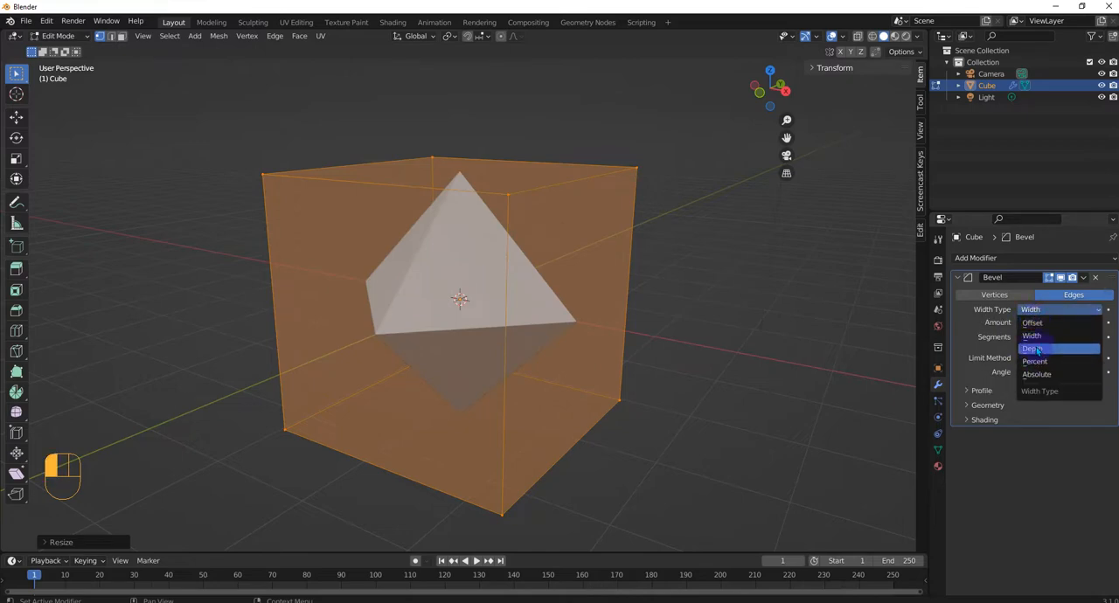
pyautogui.click(995, 326)
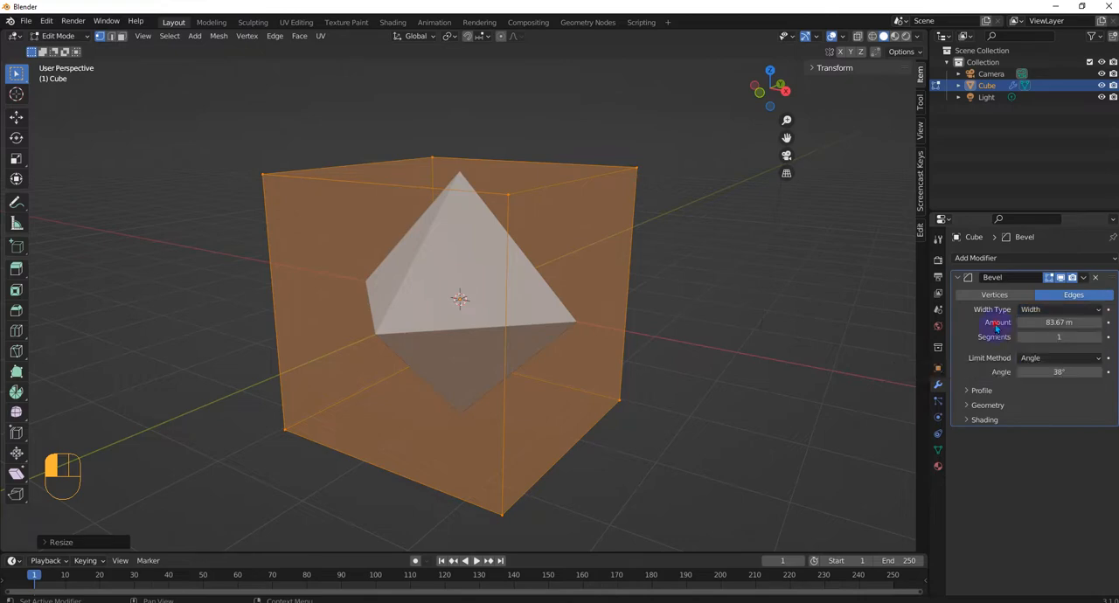
pyautogui.click(1043, 312)
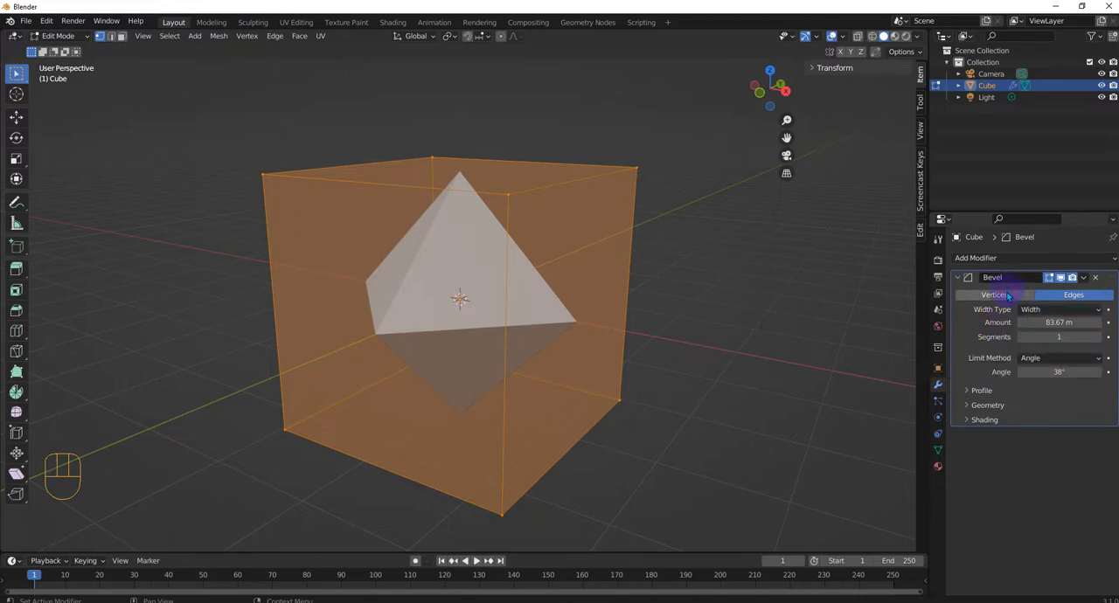
# - Alternate the Width bevel between vertices and edges to compare them, ending on vertices
pyautogui.click(1008, 296)
pyautogui.click(1063, 297)
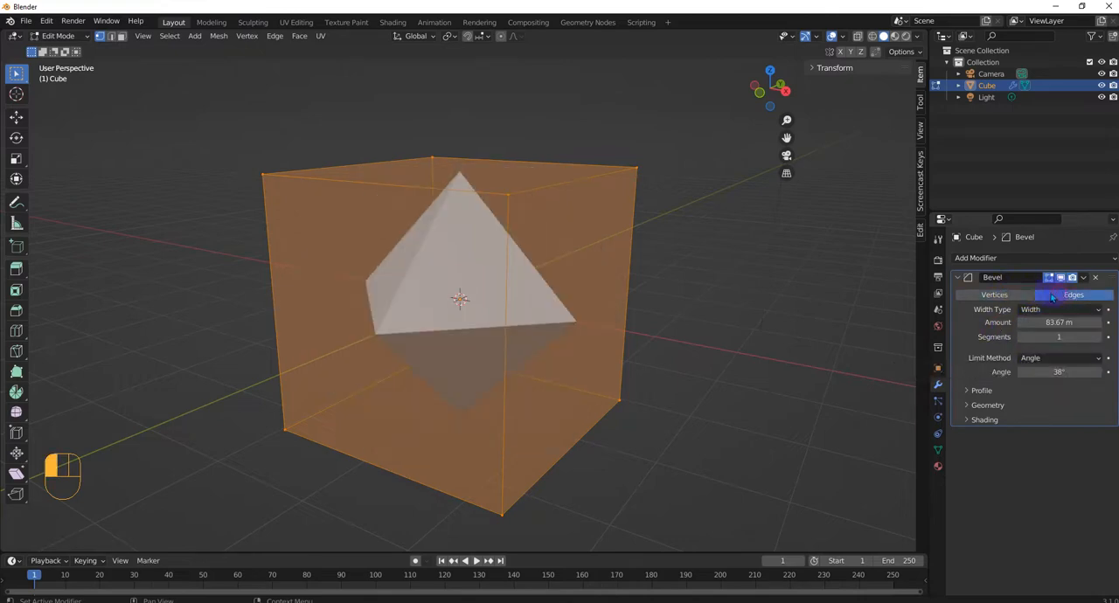
pyautogui.click(1013, 296)
pyautogui.click(1068, 297)
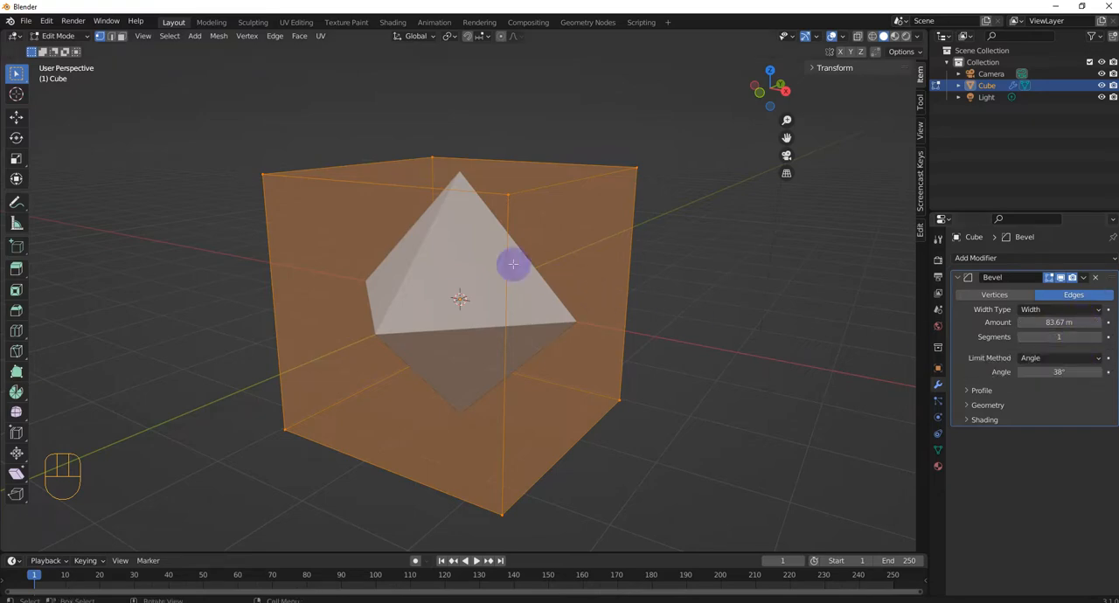
pyautogui.click(994, 296)
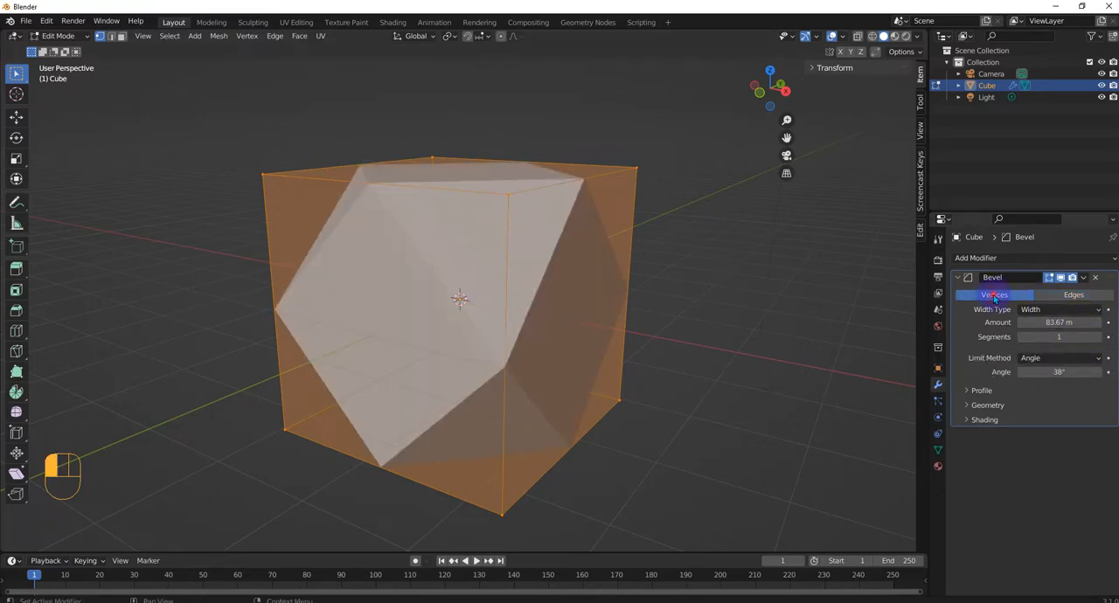
pyautogui.moveTo(568, 374); pyautogui.dragTo(737, 382, button='middle')
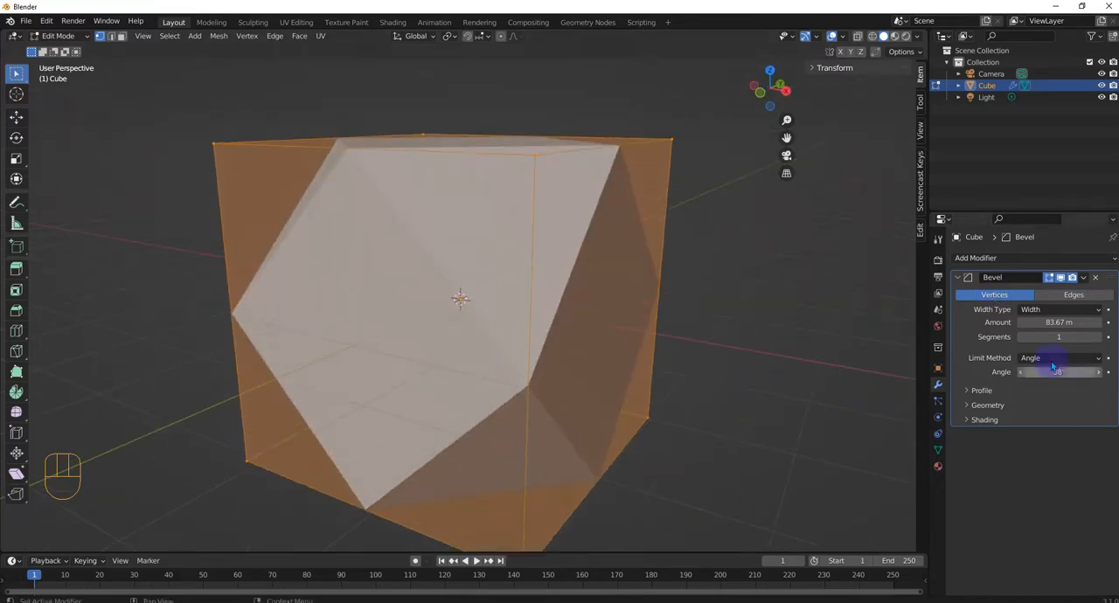
# - Change the bevel's profile from Superellipse to Custom and add a point near the middle of its curve
pyautogui.click(969, 391)
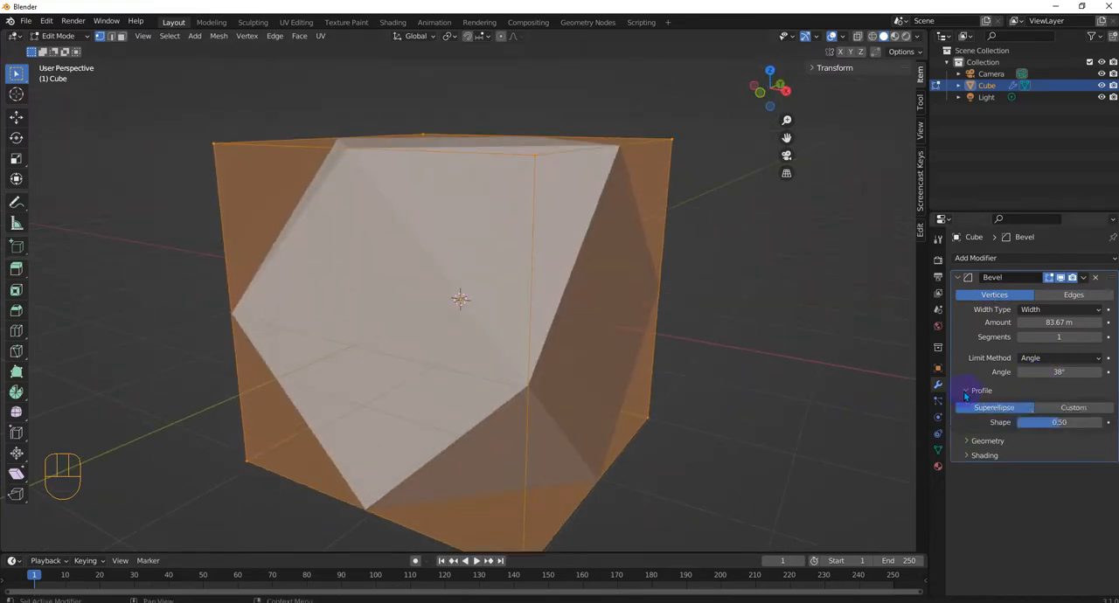
pyautogui.click(1062, 408)
pyautogui.moveTo(993, 494); pyautogui.dragTo(1026, 522)
pyautogui.scroll(-1, 1042, 404)
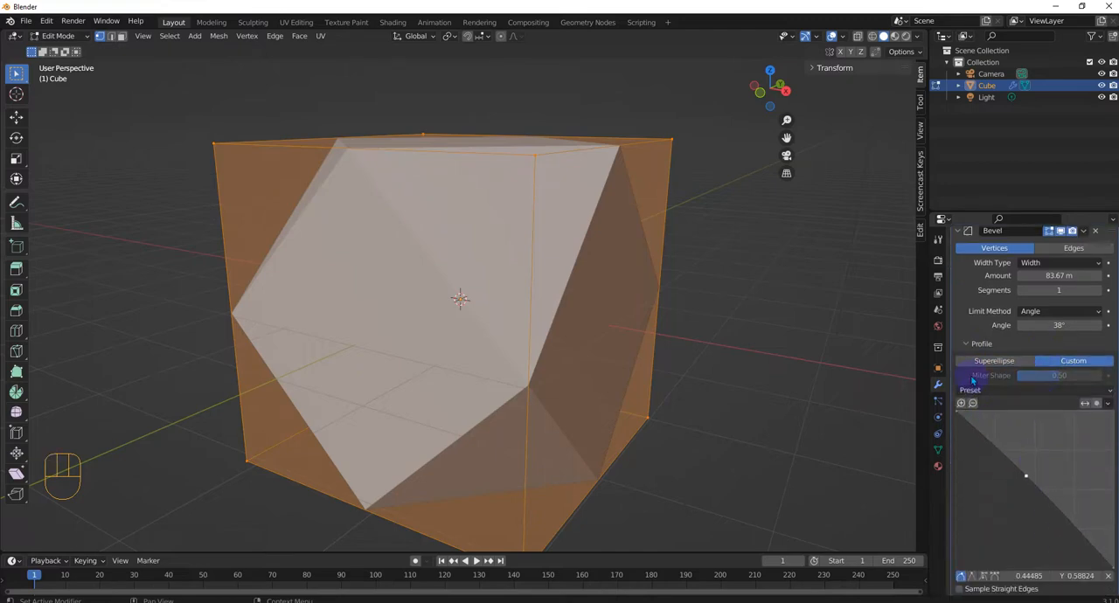
pyautogui.click(972, 364)
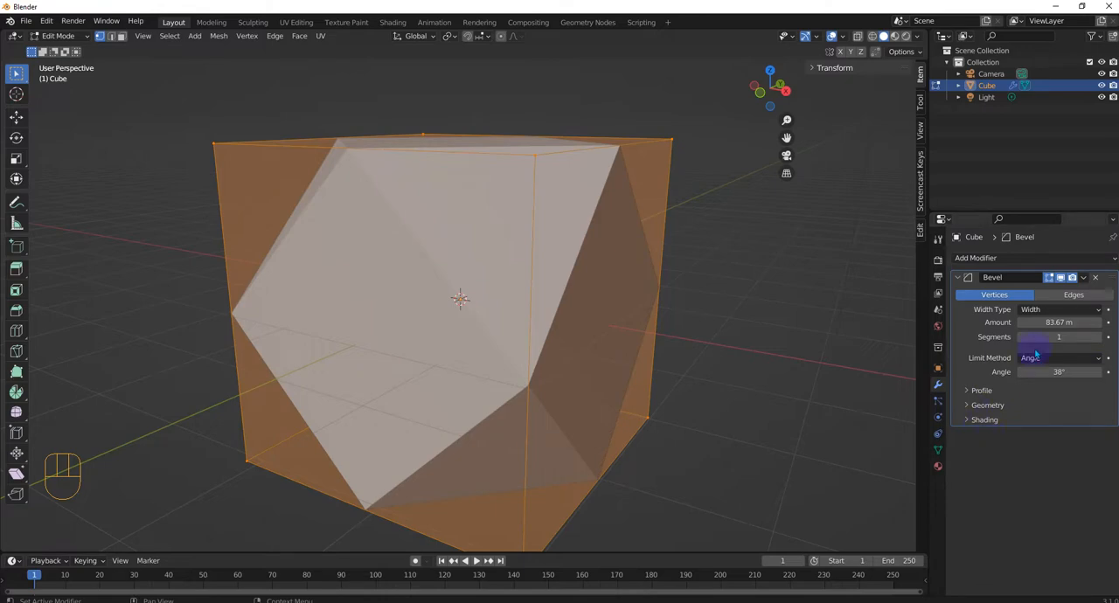
# - Switch the bevel from vertices back to edges and raise its segments to 5
pyautogui.moveTo(896, 398); pyautogui.dragTo(636, 402, button='middle')
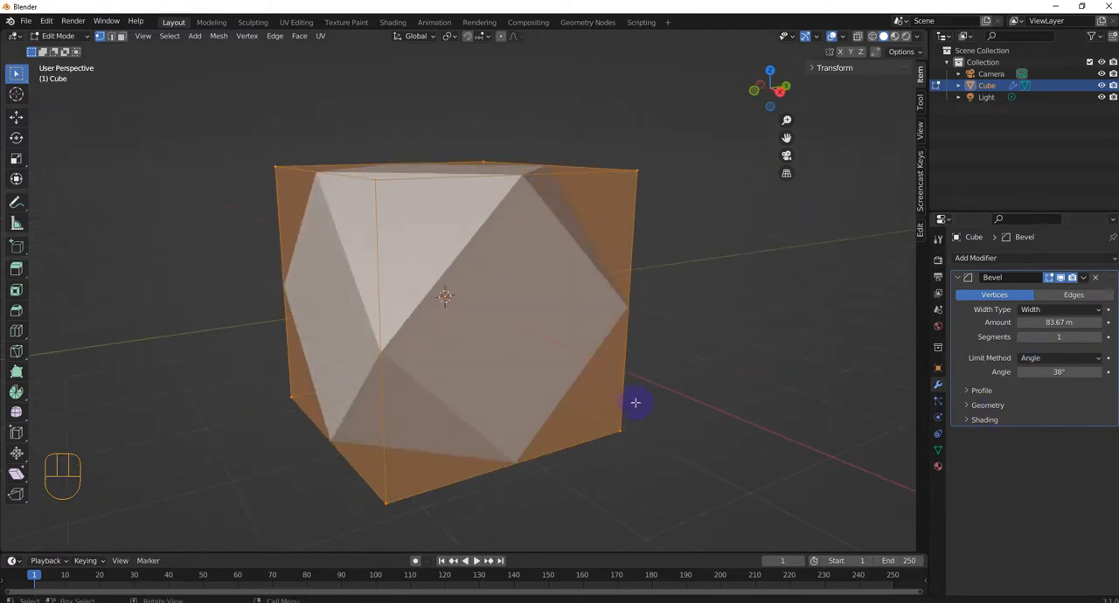
pyautogui.click(1064, 297)
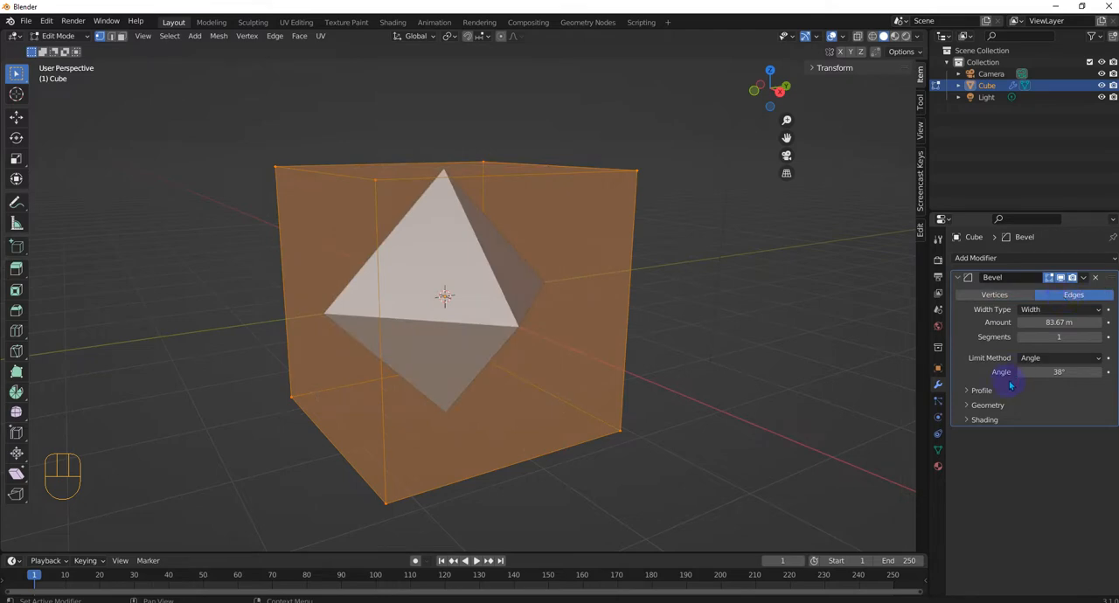
pyautogui.click(1099, 340)
pyautogui.click(1099, 340)
pyautogui.click(1099, 340)
pyautogui.click(1099, 340)
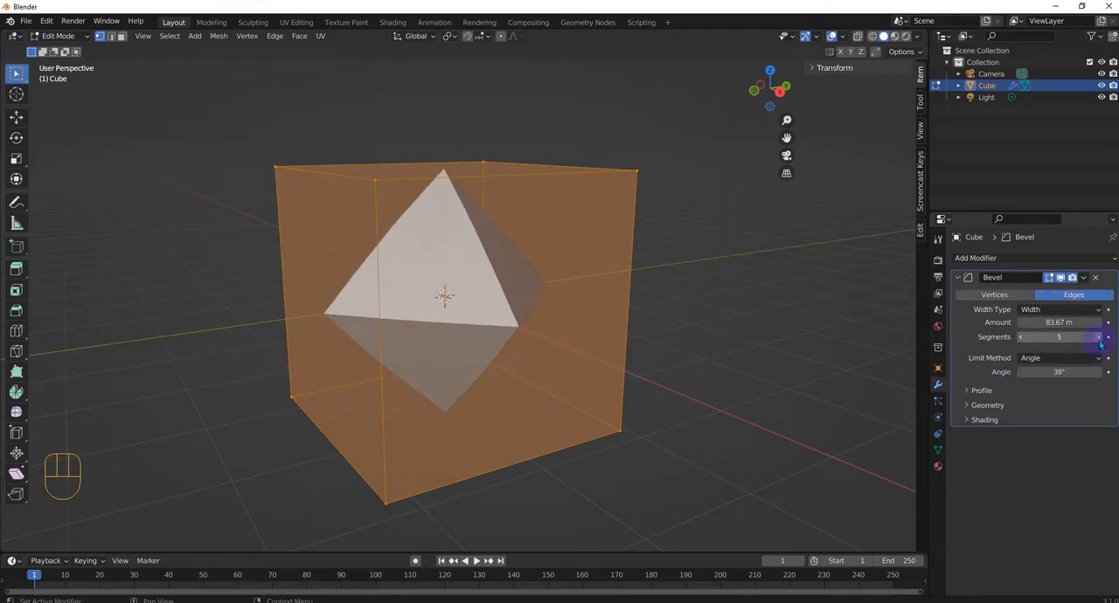
# - Change the edge bevel's width type to Offset and set its amount to 0.75 m
pyautogui.moveTo(1084, 322); pyautogui.dragTo(1074, 323)
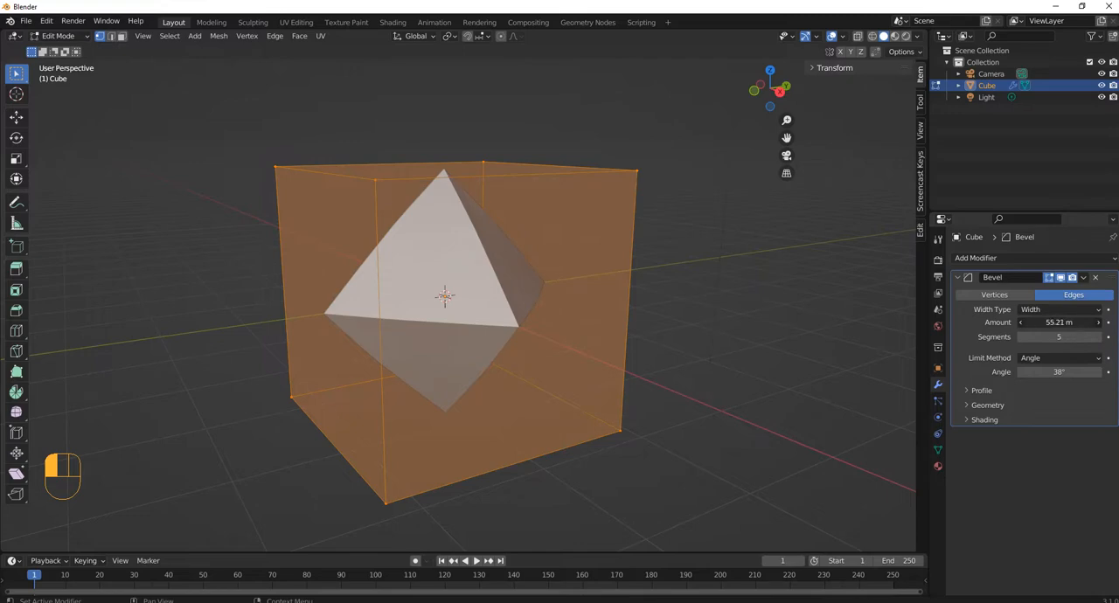
pyautogui.moveTo(1060, 322)
pyautogui.mouseDown()
pyautogui.moveTo(1021, 323)
pyautogui.moveTo(1076, 322)
pyautogui.mouseUp()
pyautogui.click(1044, 310)
pyautogui.click(1037, 323)
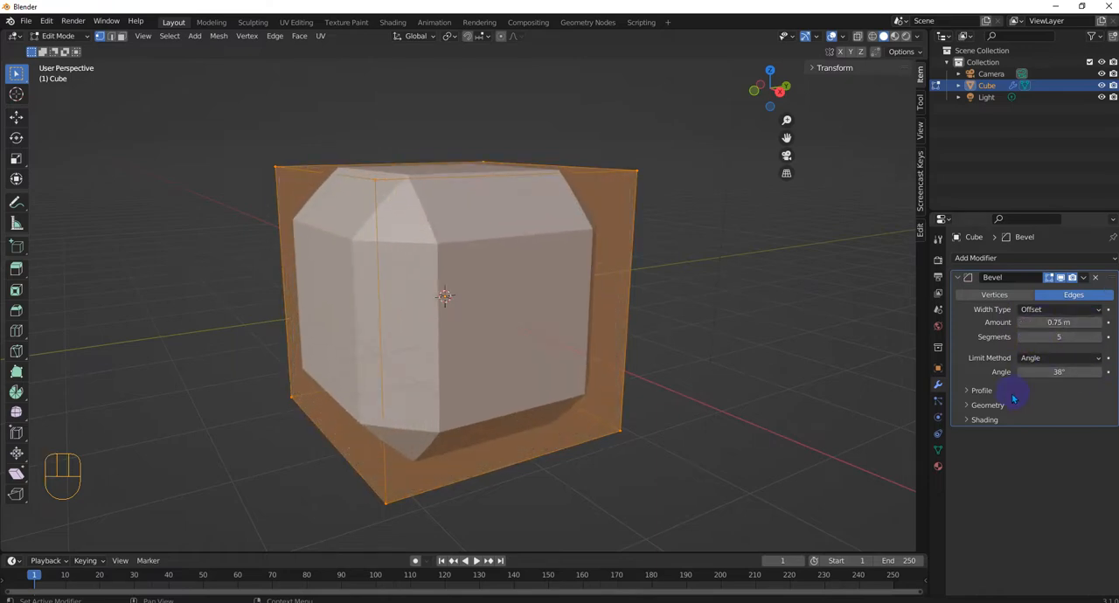
# - Pull the custom profile curve's middle point into a deep dip and add a second point that forms a peak
pyautogui.click(981, 392)
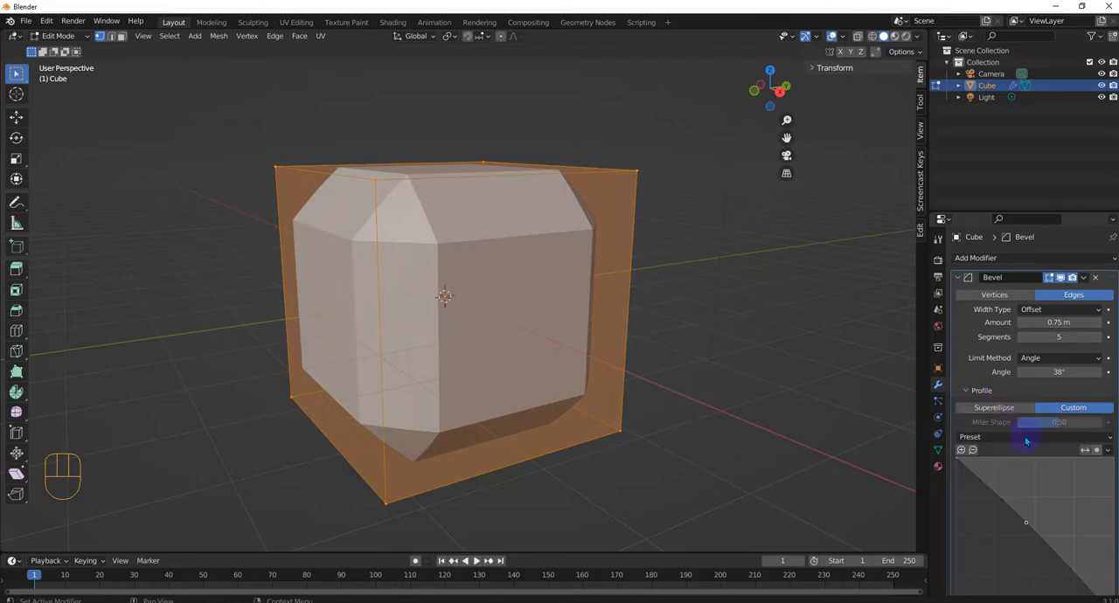
pyautogui.moveTo(1026, 523); pyautogui.dragTo(1003, 516)
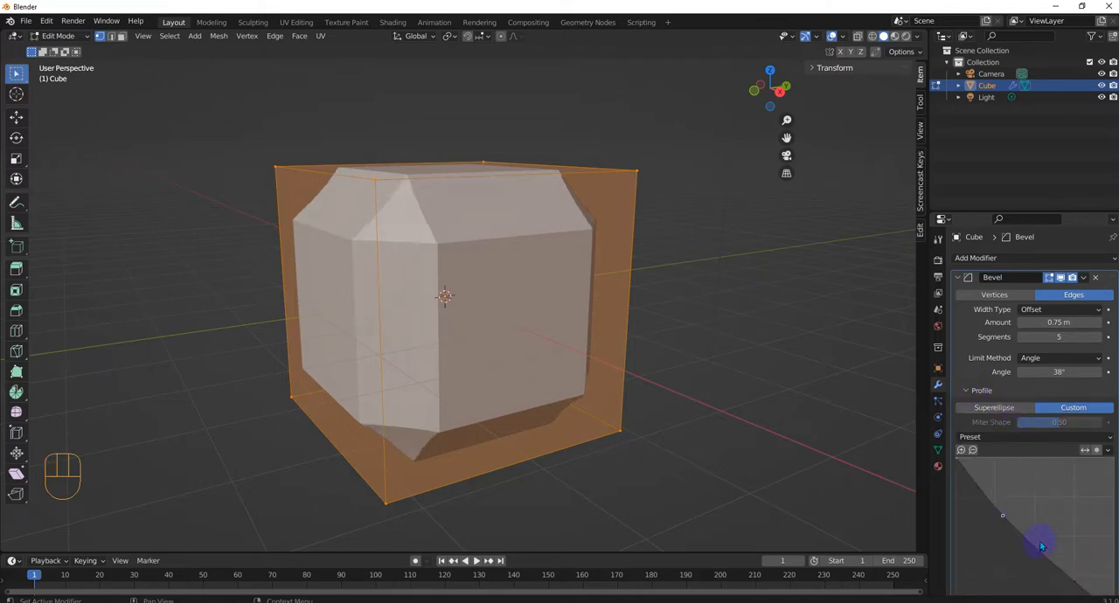
pyautogui.moveTo(1050, 559); pyautogui.dragTo(1043, 488)
pyautogui.moveTo(428, 334); pyautogui.dragTo(459, 204, button='middle')
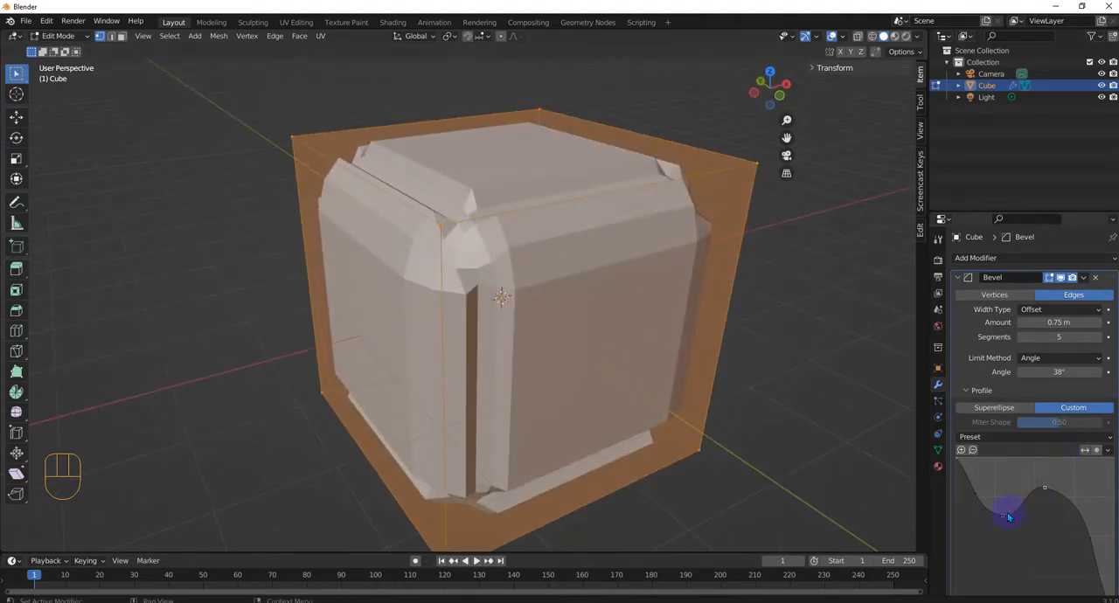
pyautogui.moveTo(1008, 517); pyautogui.dragTo(1002, 586)
pyautogui.moveTo(765, 430); pyautogui.dragTo(682, 315, button='middle')
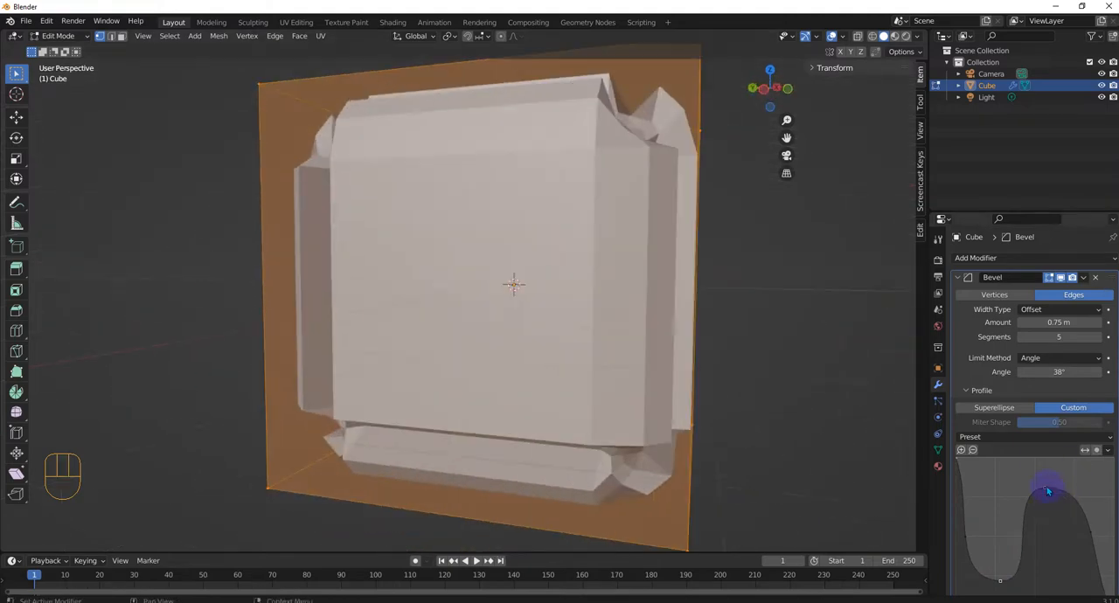
# - Move the profile curve's peak toward its end and add two more points to shape a repeated wave
pyautogui.moveTo(1049, 492); pyautogui.dragTo(1098, 492)
pyautogui.moveTo(1038, 462); pyautogui.dragTo(1055, 553)
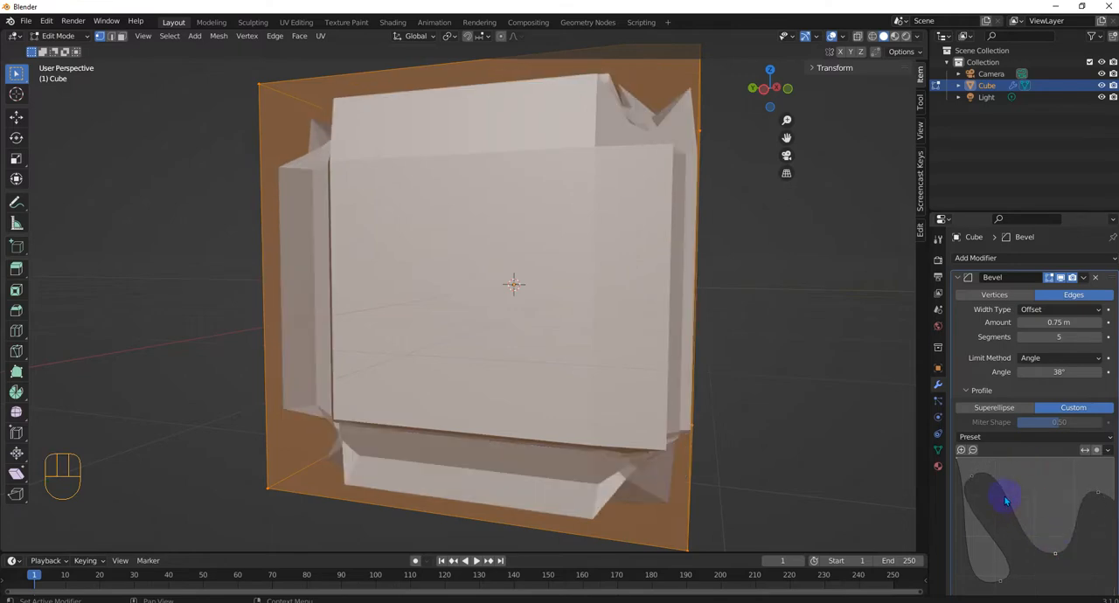
pyautogui.moveTo(984, 486); pyautogui.dragTo(1030, 487)
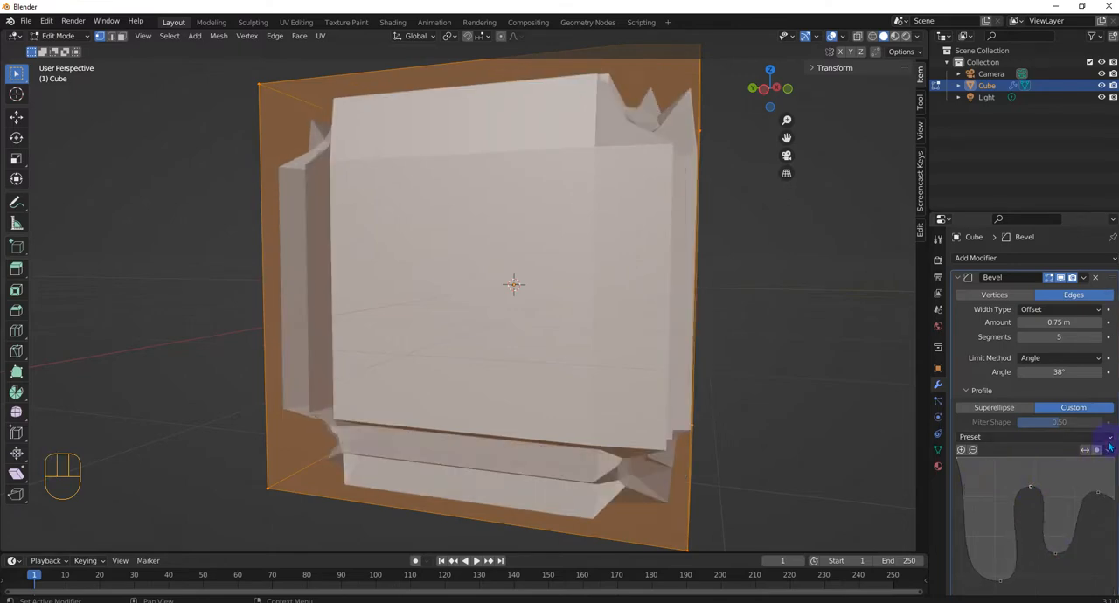
# - Reset the custom profile curve to a straight diagonal and add one point that bulges it outward into a rounded bevel
pyautogui.click(1108, 449)
pyautogui.click(1097, 474)
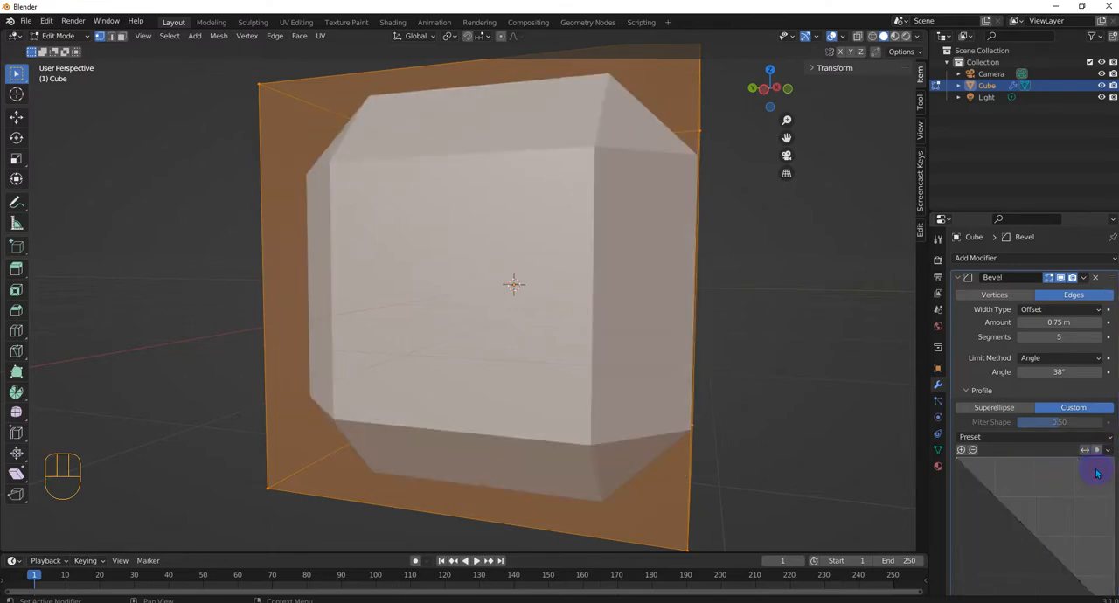
pyautogui.moveTo(550, 353); pyautogui.dragTo(415, 230, button='middle')
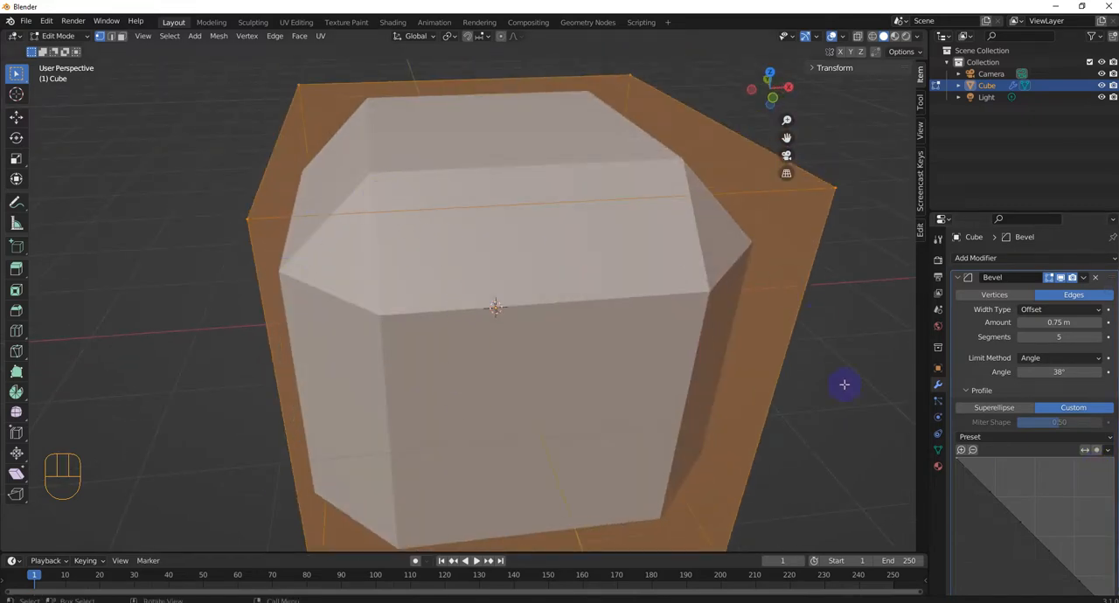
pyautogui.moveTo(1026, 524); pyautogui.dragTo(1046, 475)
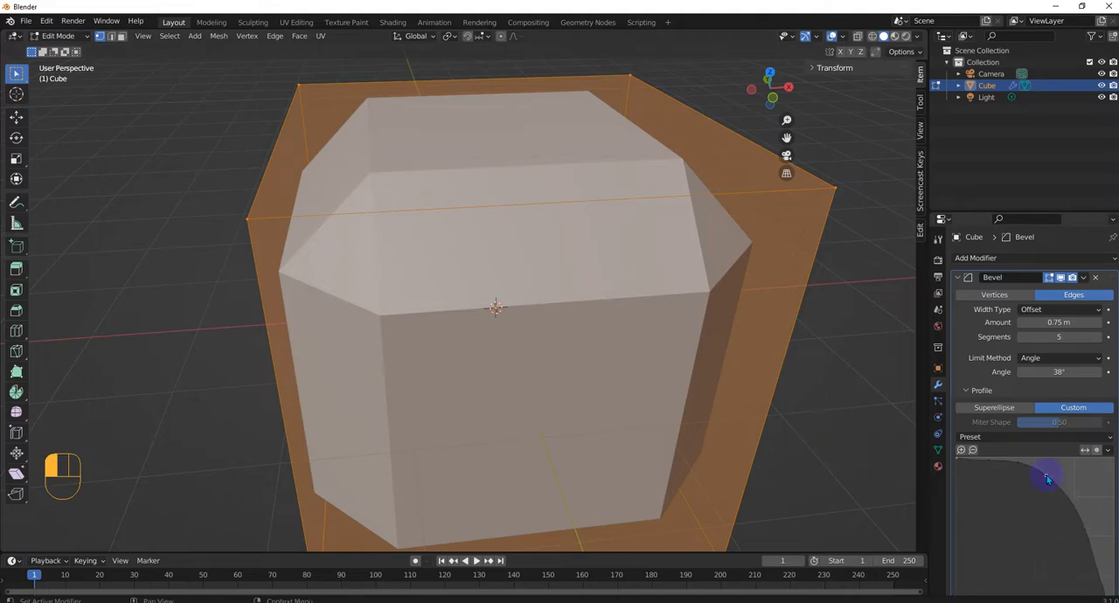
pyautogui.moveTo(442, 277); pyautogui.dragTo(528, 154, button='middle')
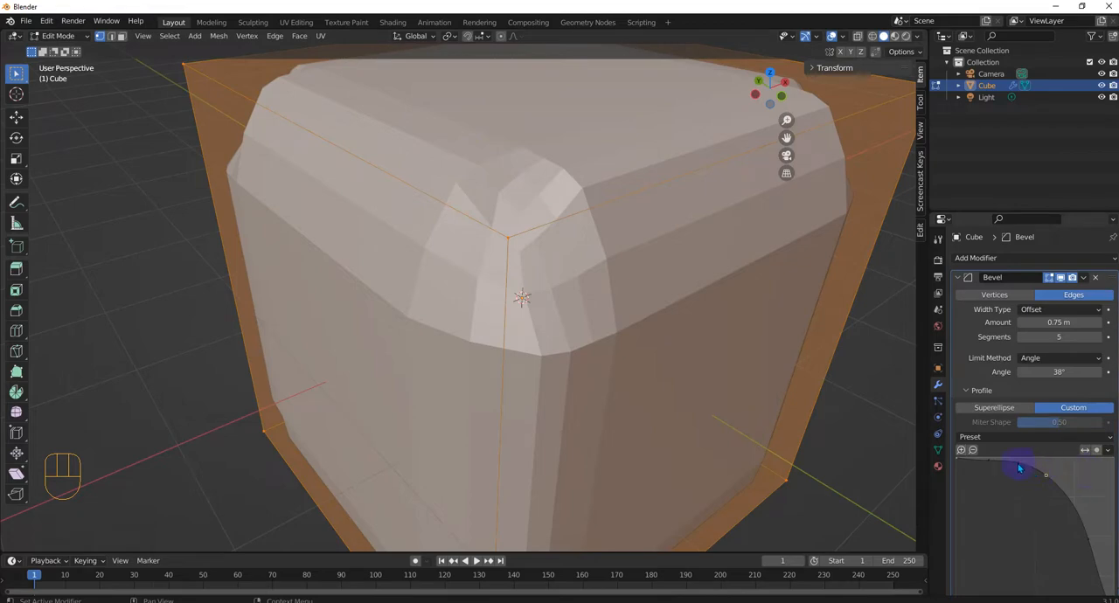
# - Switch the bevel profile to Superellipse and lower its shape to 0.17 for an inward-curving edge bevel
pyautogui.click(981, 409)
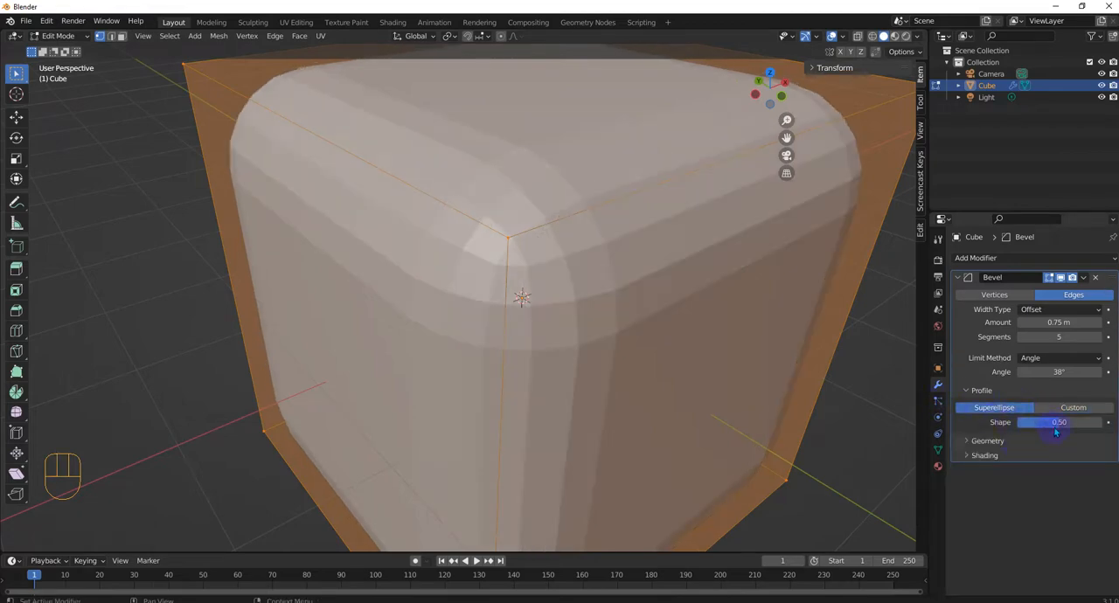
pyautogui.moveTo(1063, 427); pyautogui.dragTo(1028, 427)
pyautogui.moveTo(647, 358); pyautogui.dragTo(576, 311, button='middle')
pyautogui.scroll(2, 576, 311)
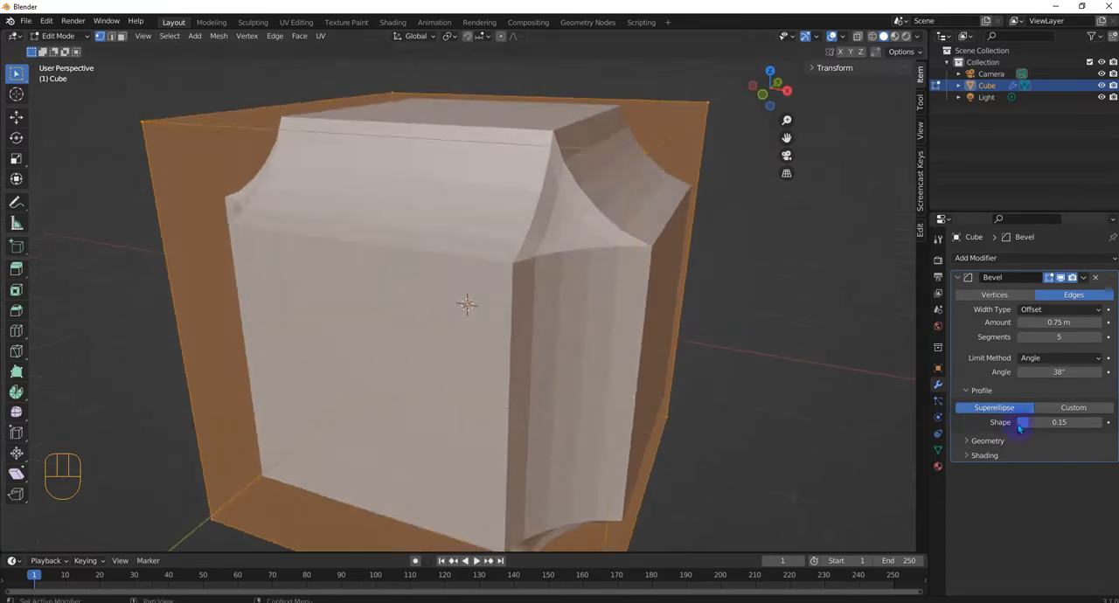
pyautogui.moveTo(1019, 423)
pyautogui.mouseDown()
pyautogui.moveTo(1072, 423)
pyautogui.moveTo(1005, 423)
pyautogui.mouseUp()
pyautogui.moveTo(1058, 422); pyautogui.dragTo(1071, 422)
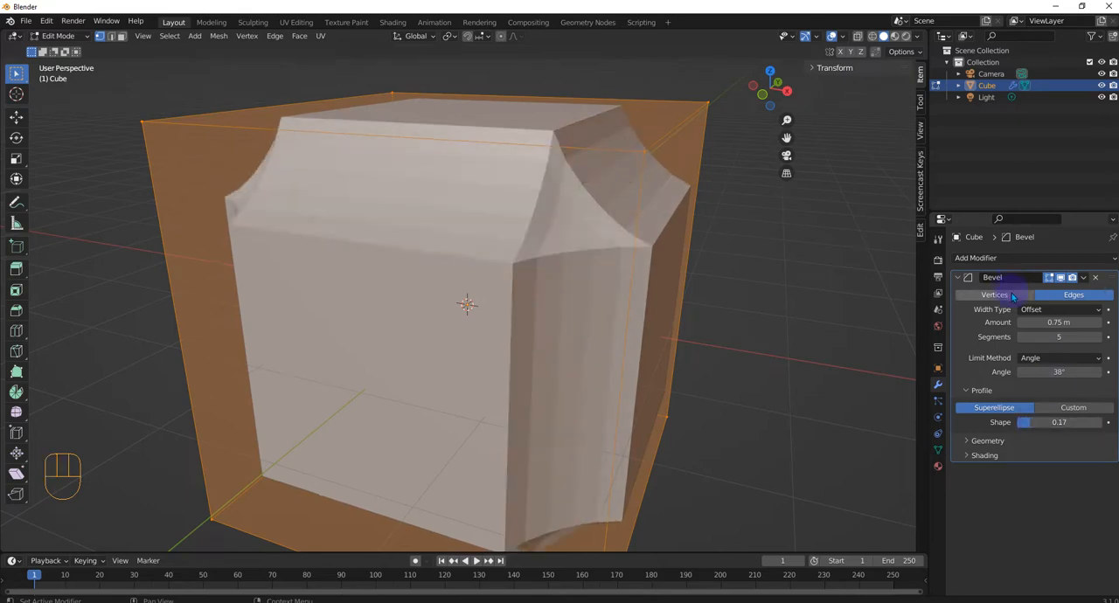
# - Set the bevel to affect vertices and reduce the superellipse profile shape to 0.00
pyautogui.click(1013, 297)
pyautogui.moveTo(664, 271); pyautogui.dragTo(619, 262, button='middle')
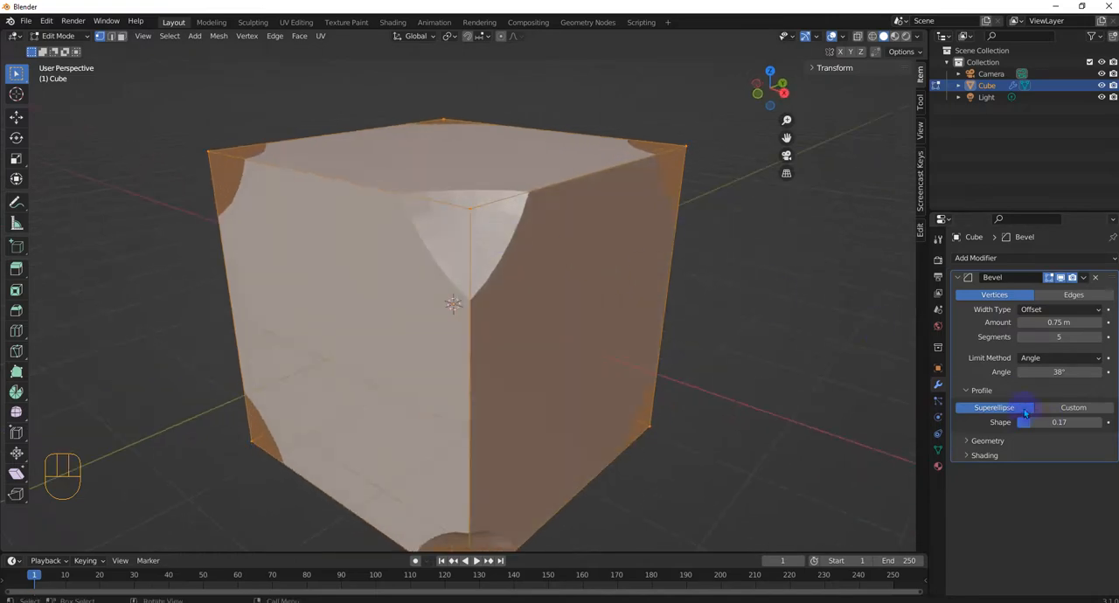
pyautogui.moveTo(1039, 427)
pyautogui.mouseDown()
pyautogui.moveTo(1103, 425)
pyautogui.moveTo(1019, 425)
pyautogui.mouseUp()
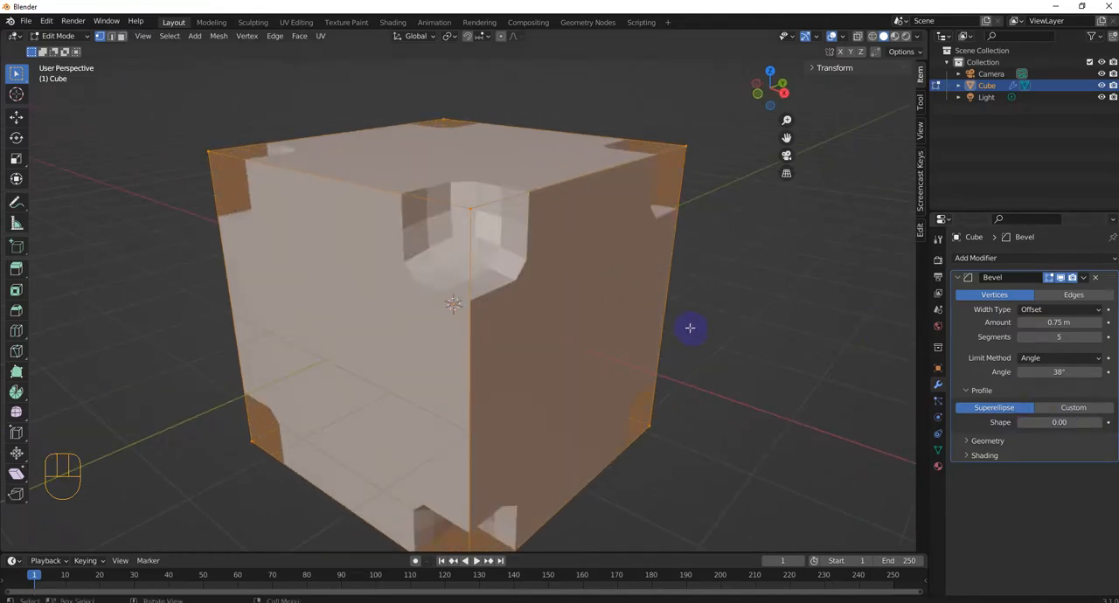
pyautogui.moveTo(690, 325); pyautogui.dragTo(674, 270, button='middle')
pyautogui.scroll(3, 676, 258)
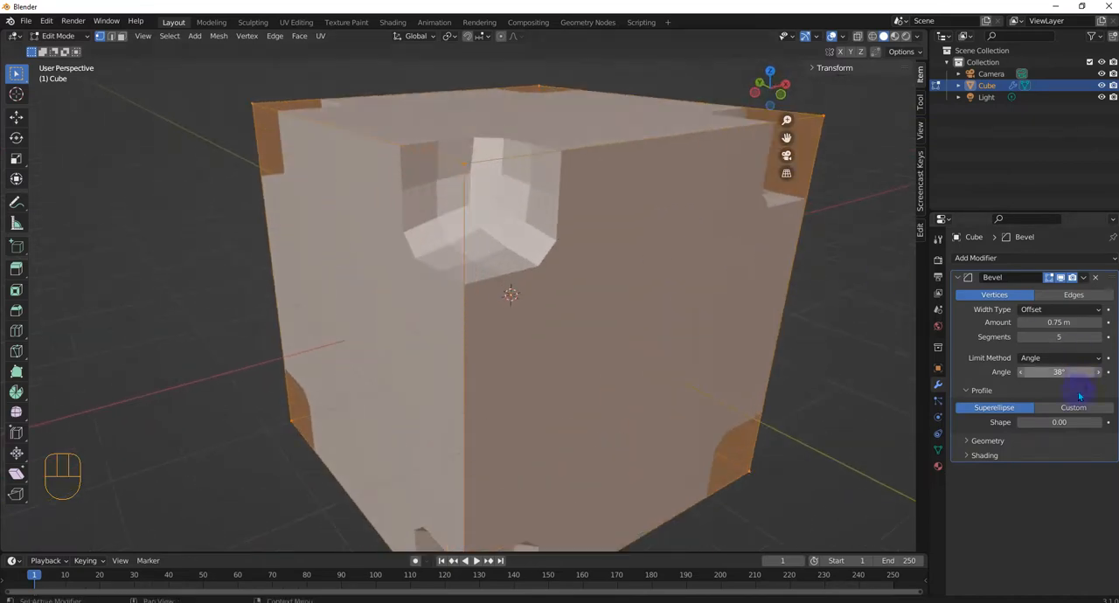
pyautogui.moveTo(1021, 422)
pyautogui.mouseDown()
pyautogui.moveTo(1062, 422)
pyautogui.moveTo(1019, 427)
pyautogui.mouseUp()
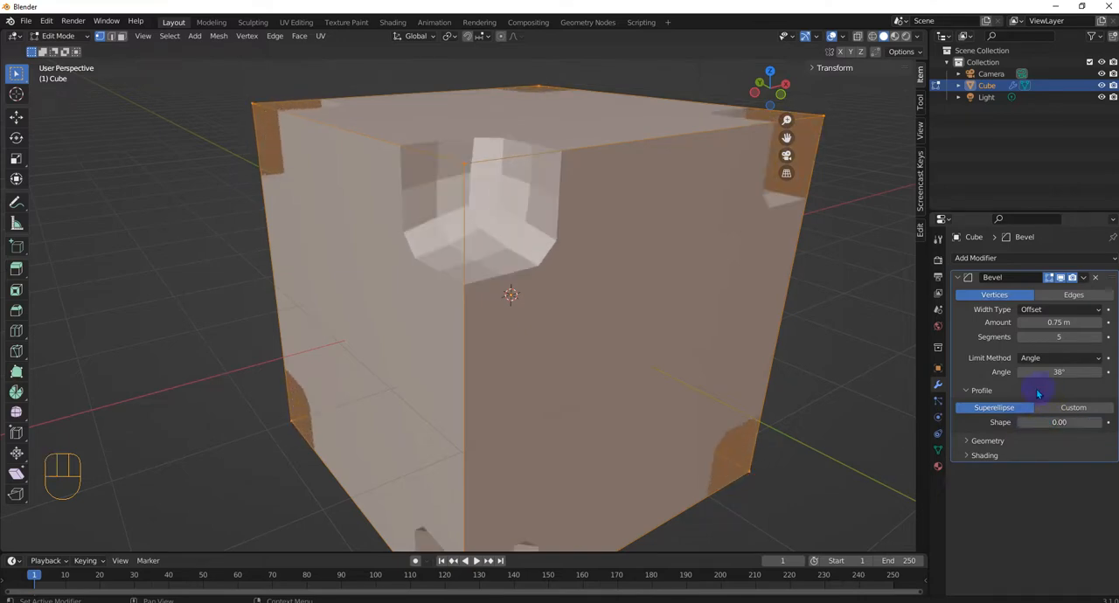
# - Vary the vertex bevel's segment count down to 1, then set it to 2
pyautogui.click(1100, 338)
pyautogui.moveTo(1023, 343)
pyautogui.mouseDown()
pyautogui.moveTo(992, 339)
pyautogui.moveTo(1035, 337)
pyautogui.mouseUp()
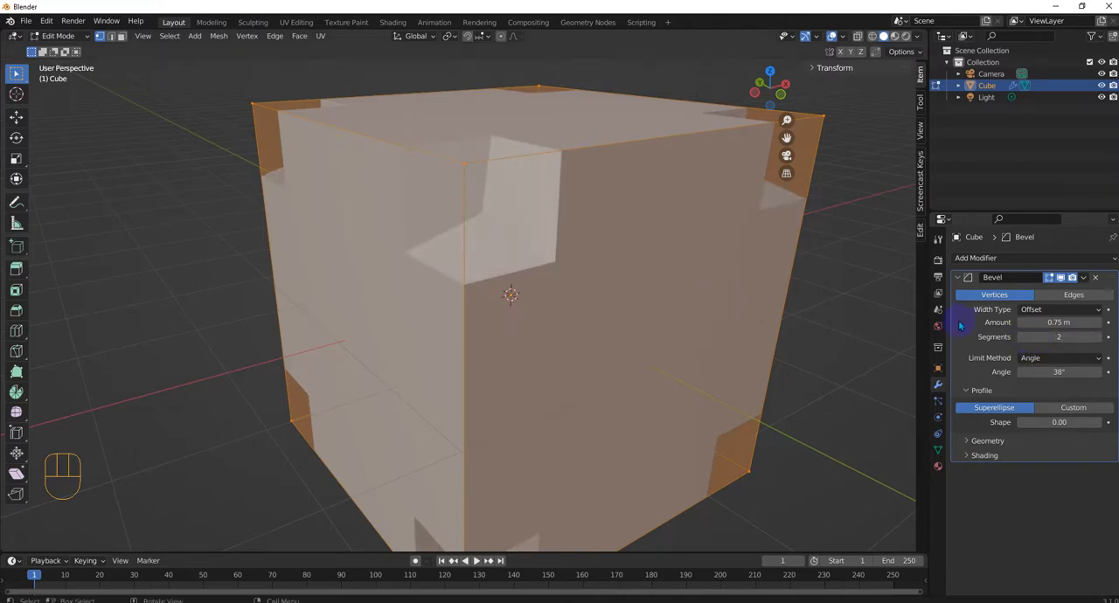
pyautogui.click(1022, 339)
pyautogui.moveTo(572, 252); pyautogui.dragTo(909, 306, button='middle')
pyautogui.click(1091, 336)
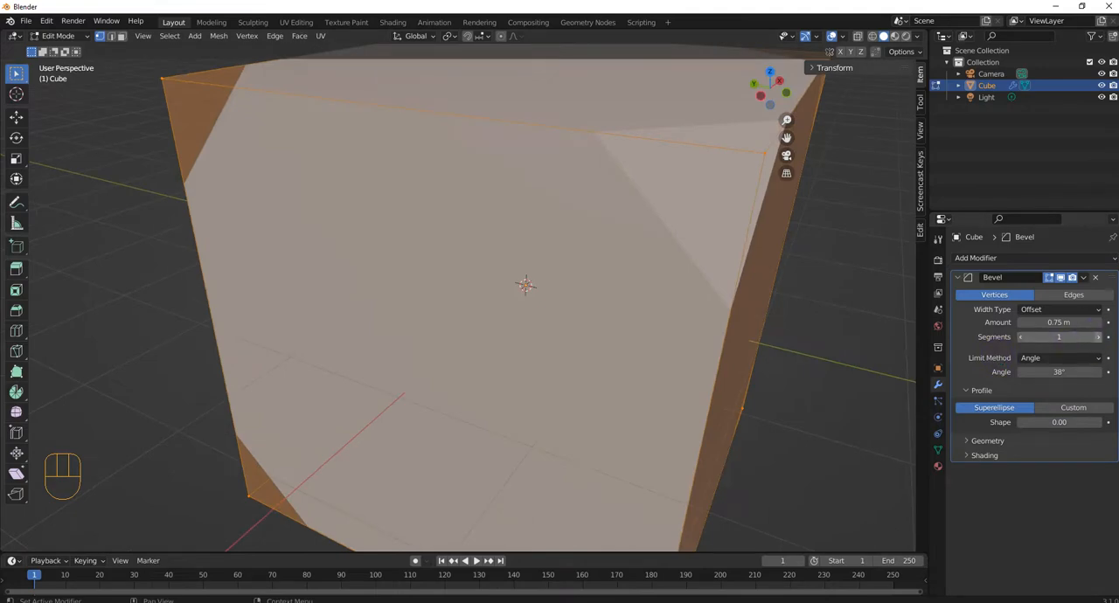
pyautogui.moveTo(761, 282); pyautogui.dragTo(909, 314, button='middle')
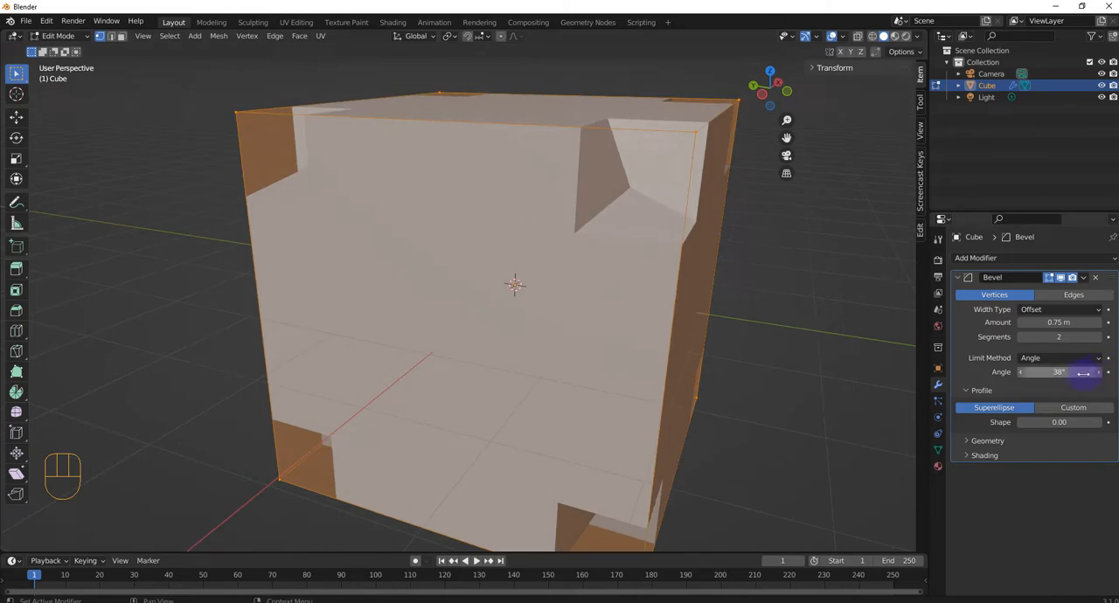
# - Expand the Bevel modifier's Geometry options and switch the profile type to Custom
pyautogui.click(979, 442)
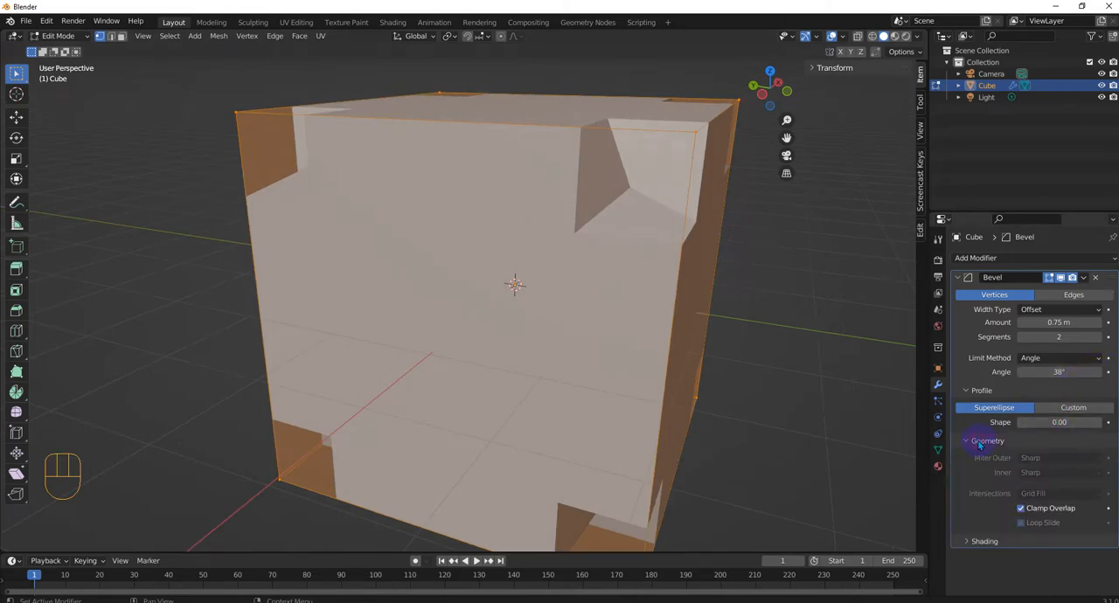
pyautogui.click(1021, 510)
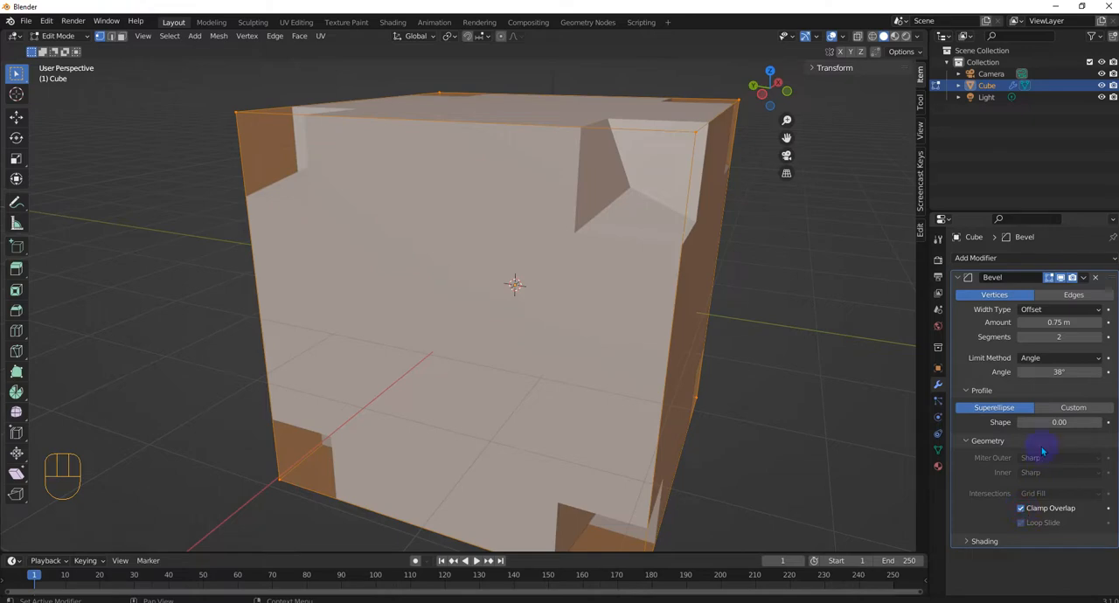
pyautogui.click(1065, 409)
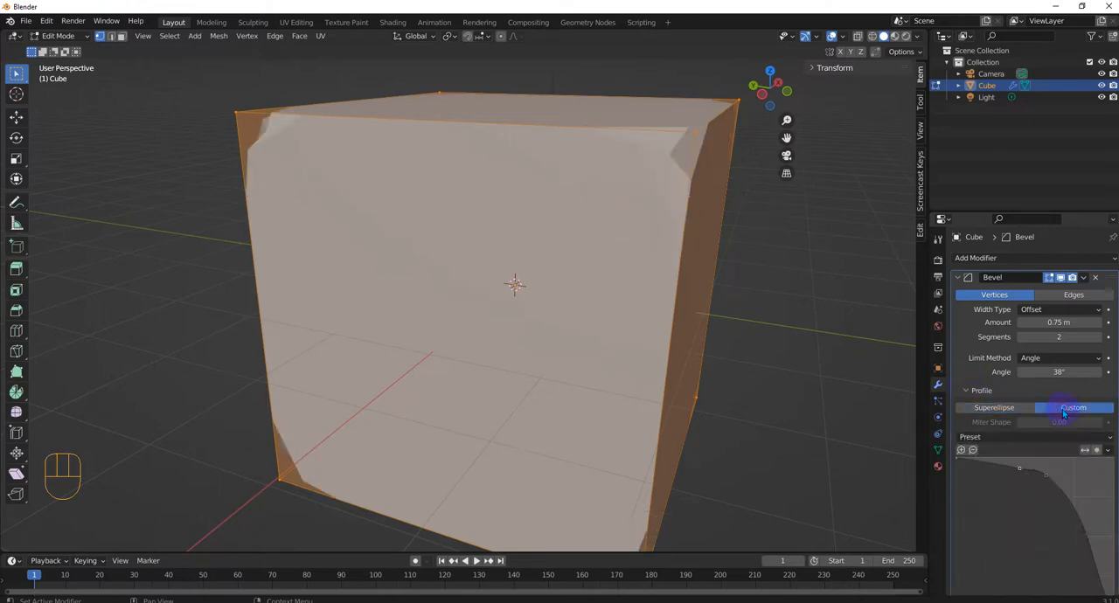
pyautogui.click(970, 391)
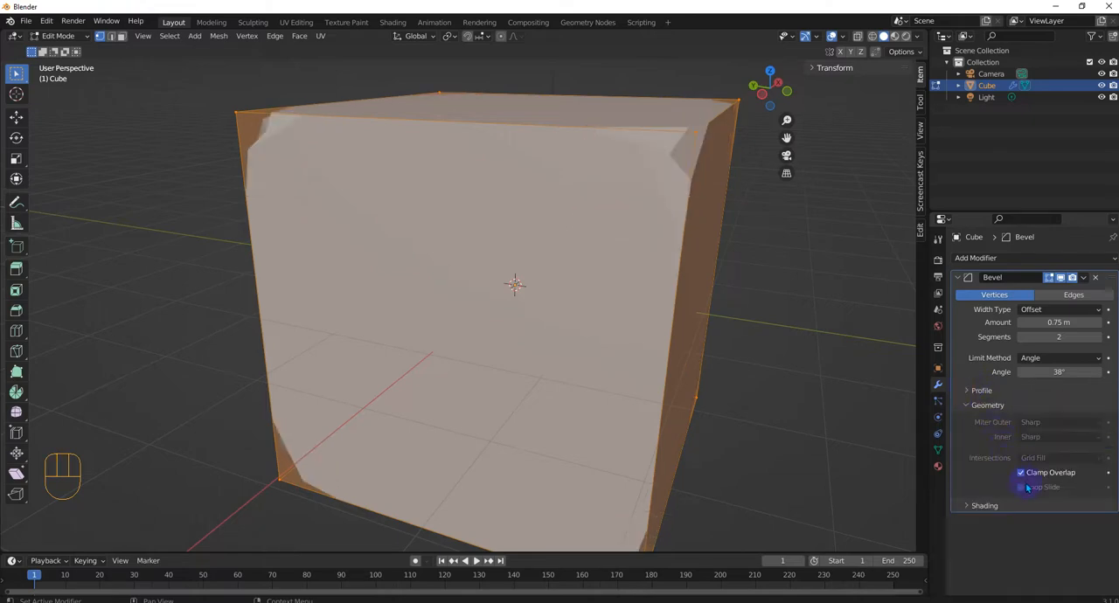
# - Try Harden Normals in the bevel's Shading options, turn it off again, and collapse the Geometry and Shading options
pyautogui.click(988, 506)
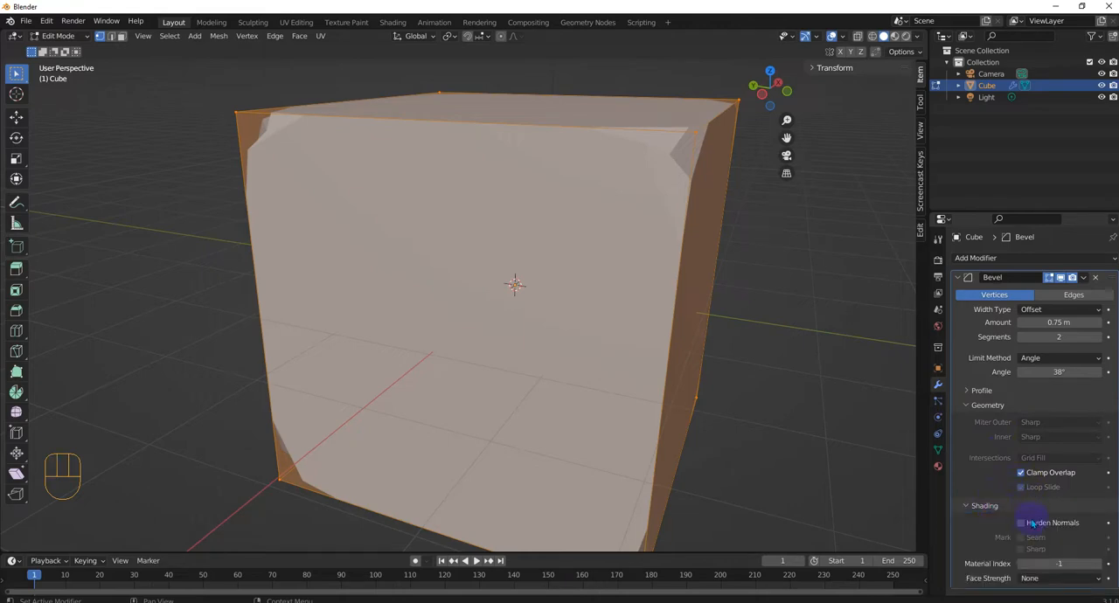
pyautogui.click(1021, 524)
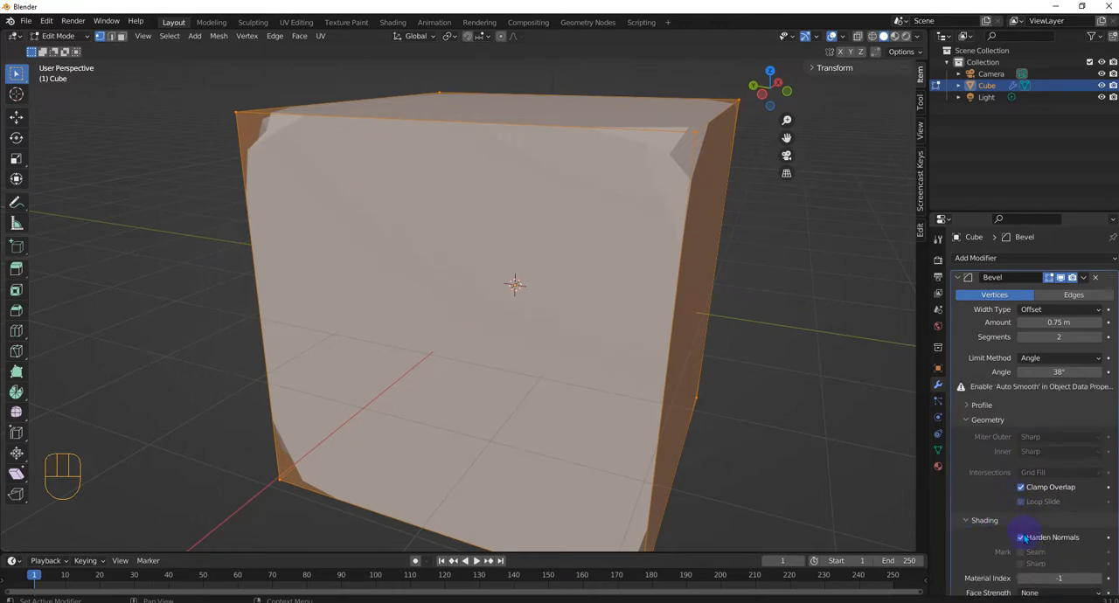
pyautogui.click(1021, 538)
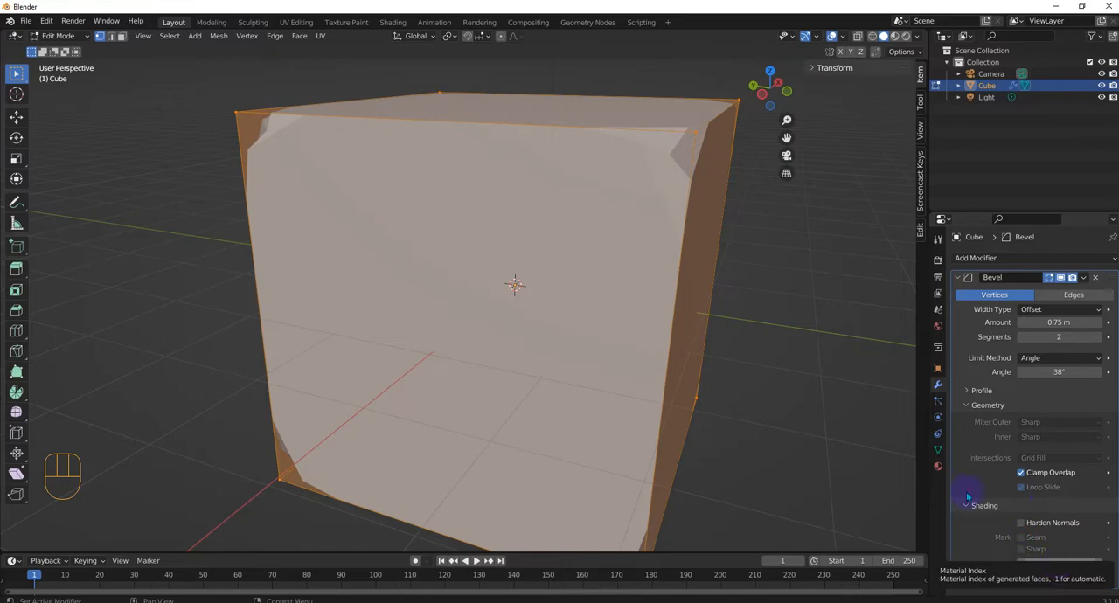
pyautogui.scroll(-2, 760, 310)
pyautogui.click(965, 406)
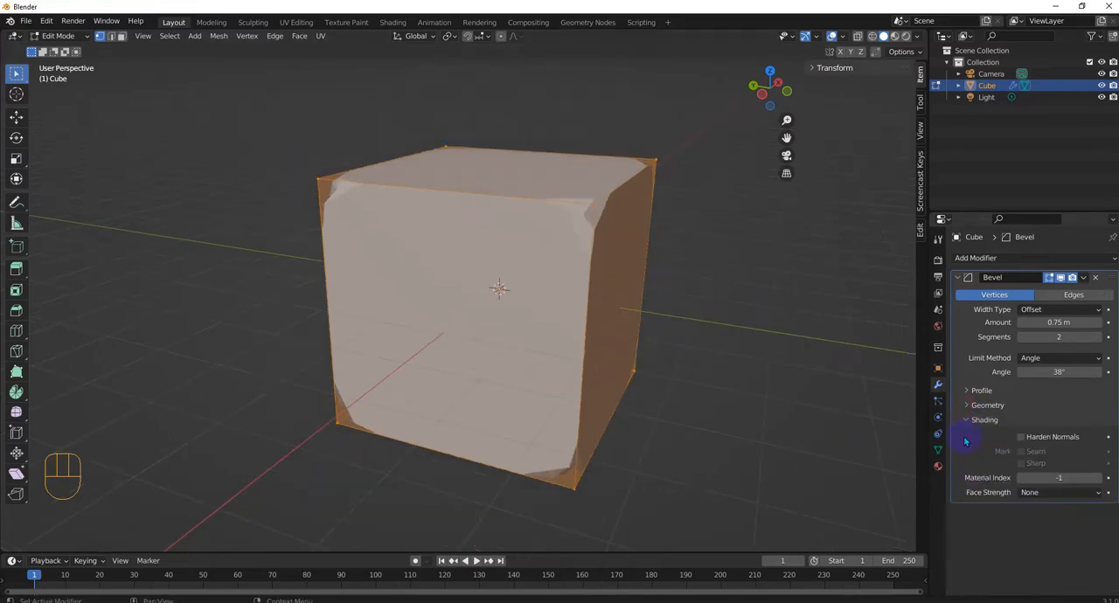
pyautogui.click(967, 421)
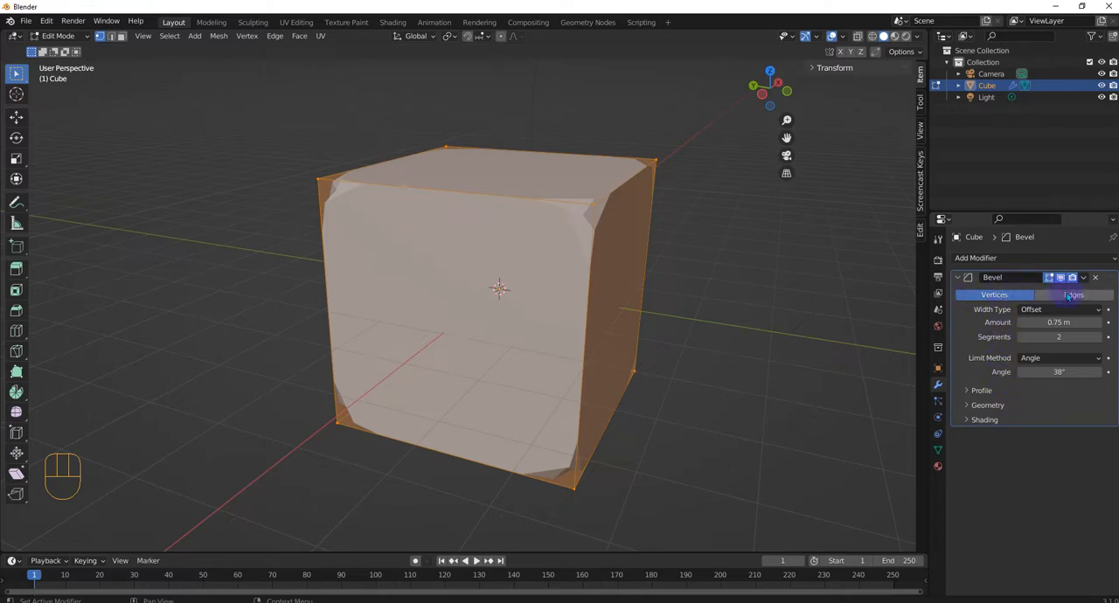
# - Reset the vertex bevel's custom profile curve to a straight diagonal and inspect the cube's flat-cut corners
pyautogui.click(969, 390)
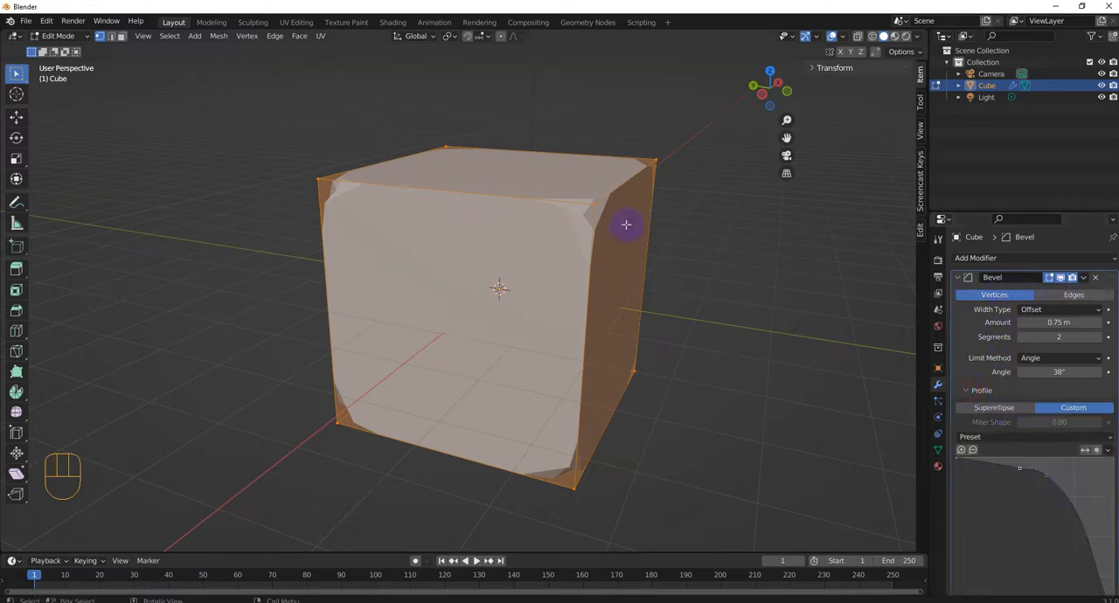
pyautogui.scroll(3, 632, 183)
pyautogui.moveTo(694, 158); pyautogui.dragTo(674, 179, button='middle')
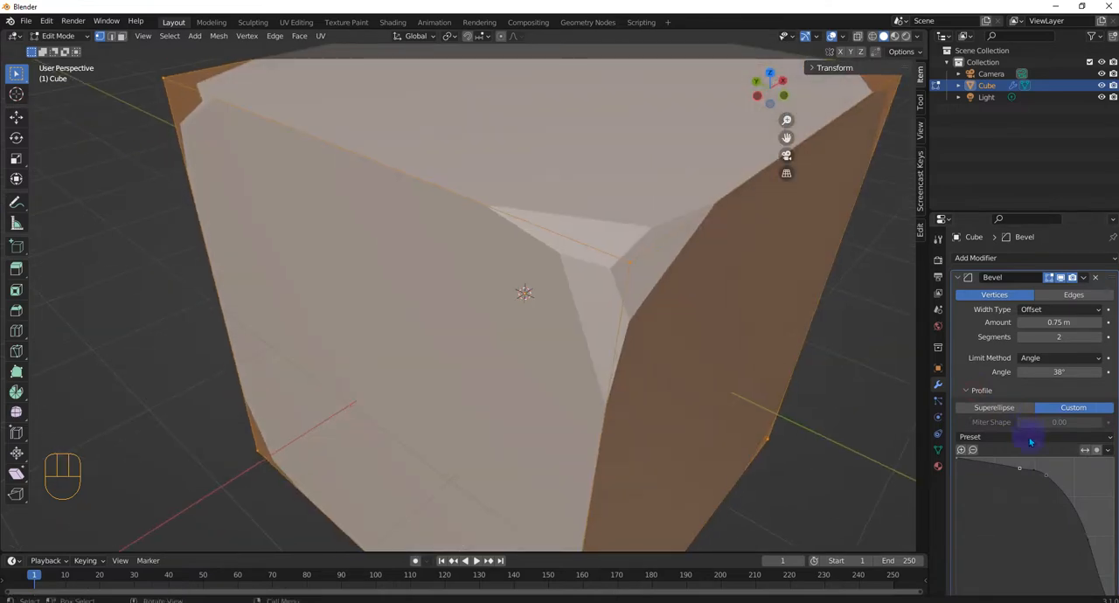
pyautogui.click(1106, 449)
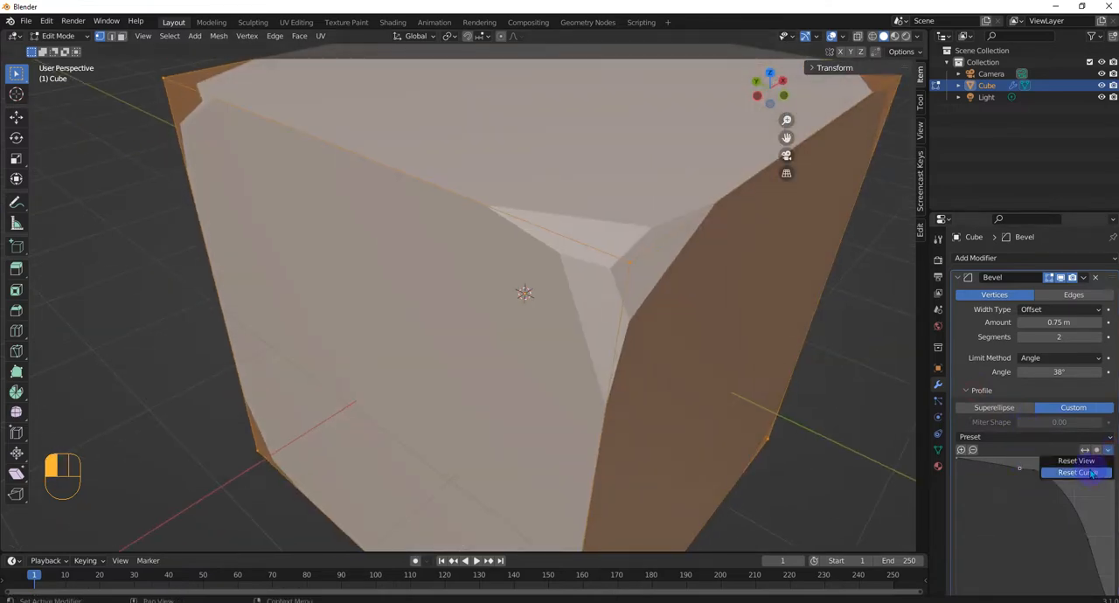
pyautogui.click(1094, 475)
pyautogui.scroll(2, 664, 381)
pyautogui.moveTo(663, 382)
pyautogui.mouseDown(button='middle')
pyautogui.moveTo(643, 347)
pyautogui.moveTo(670, 361)
pyautogui.mouseUp(button='middle')
pyautogui.scroll(-6, 670, 361)
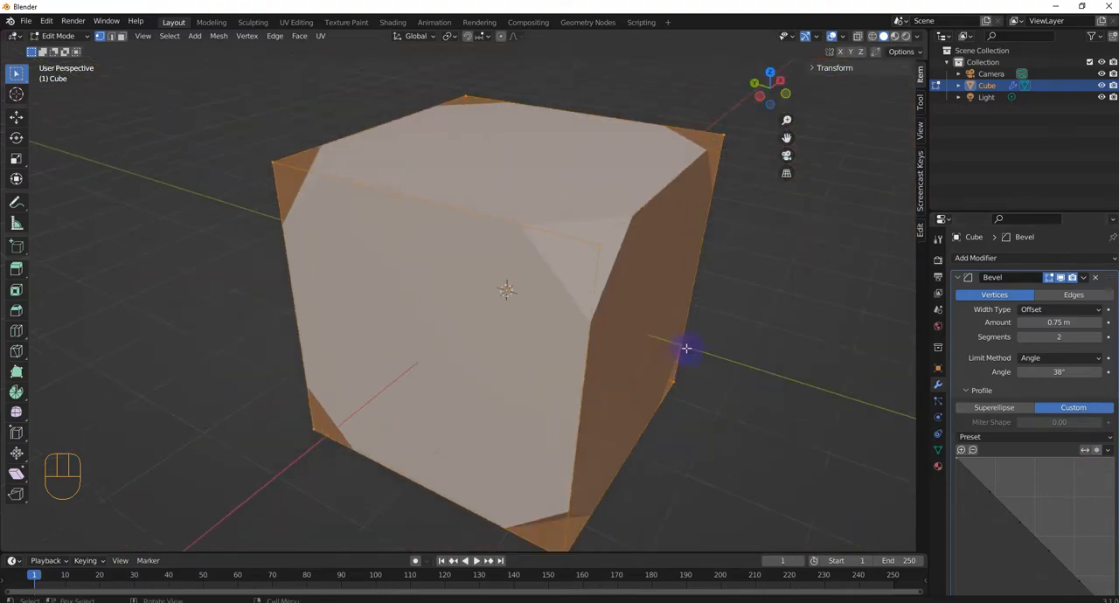
pyautogui.moveTo(723, 320); pyautogui.dragTo(639, 328, button='middle')
pyautogui.scroll(-5, 639, 328)
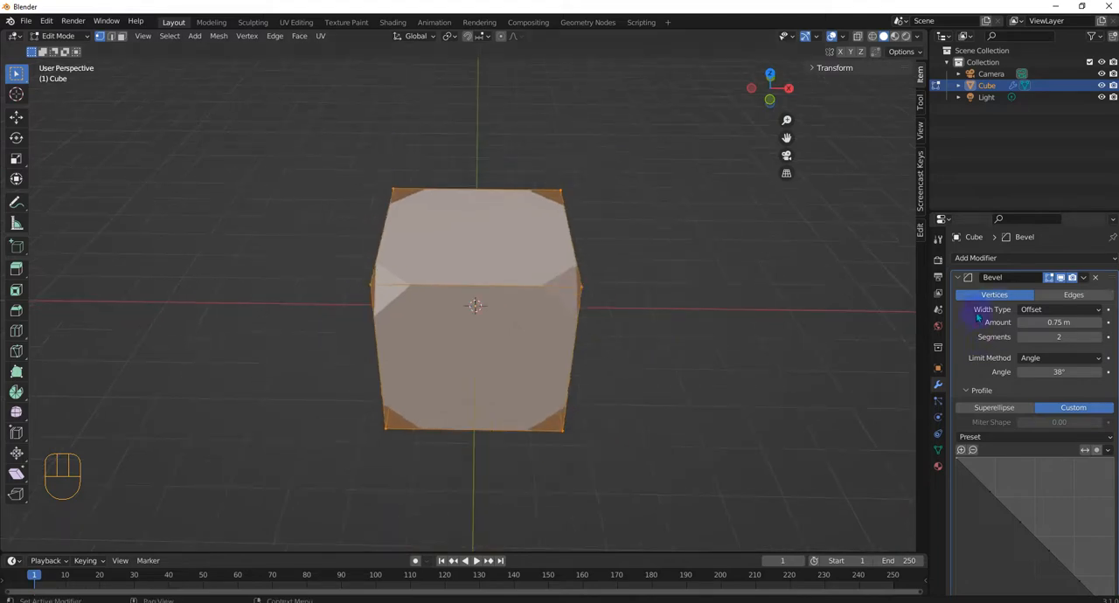
# - Collapse the existing Bevel modifier's settings and add two more Bevel modifiers to the cube
pyautogui.click(959, 277)
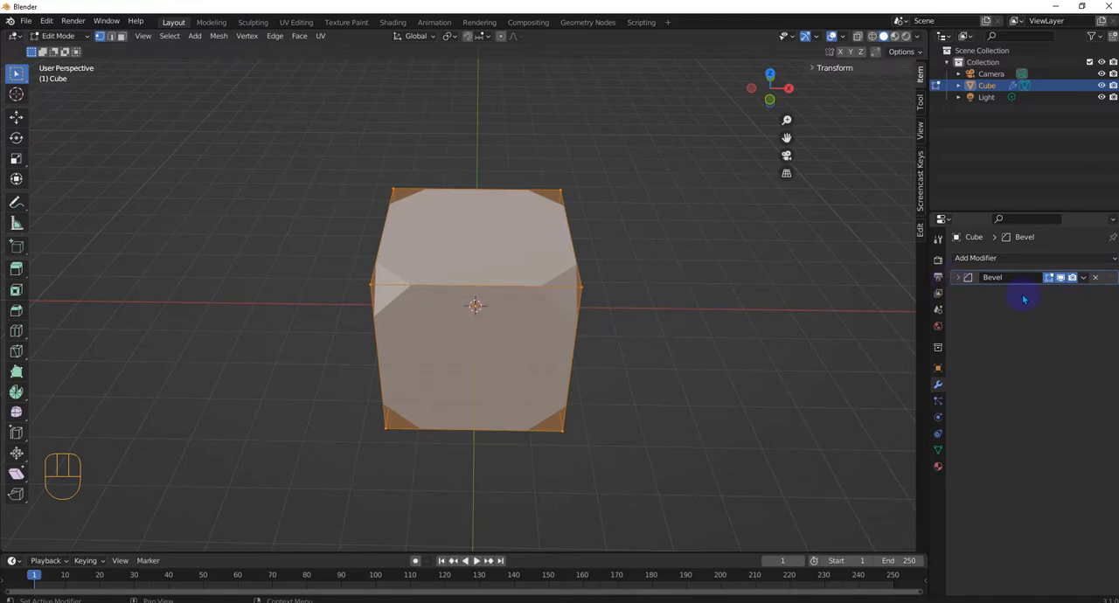
pyautogui.click(1040, 258)
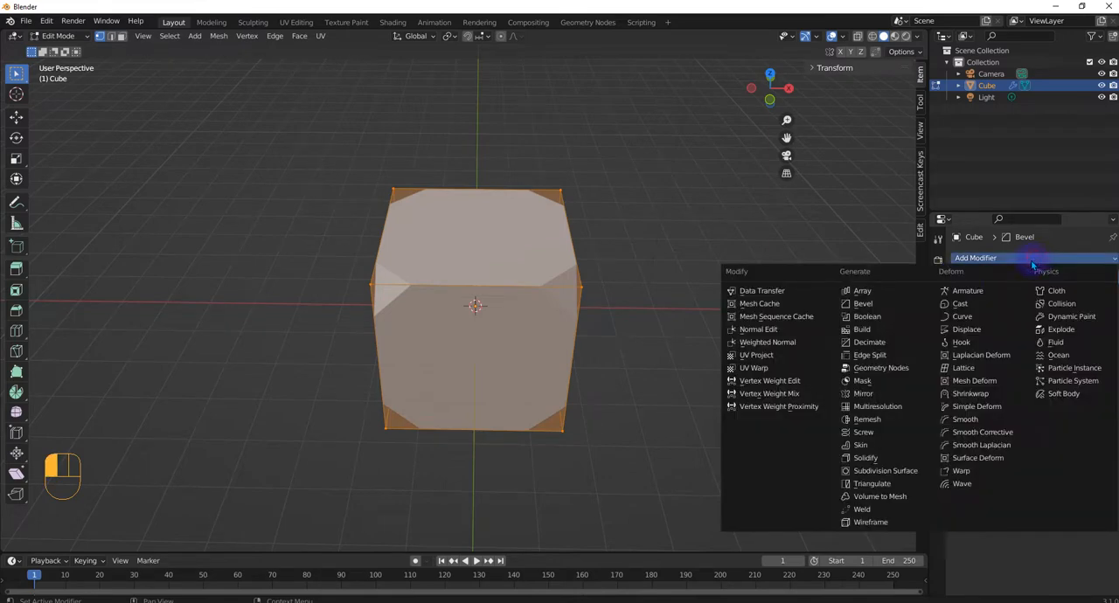
pyautogui.click(883, 300)
pyautogui.moveTo(595, 275); pyautogui.dragTo(557, 262, button='middle')
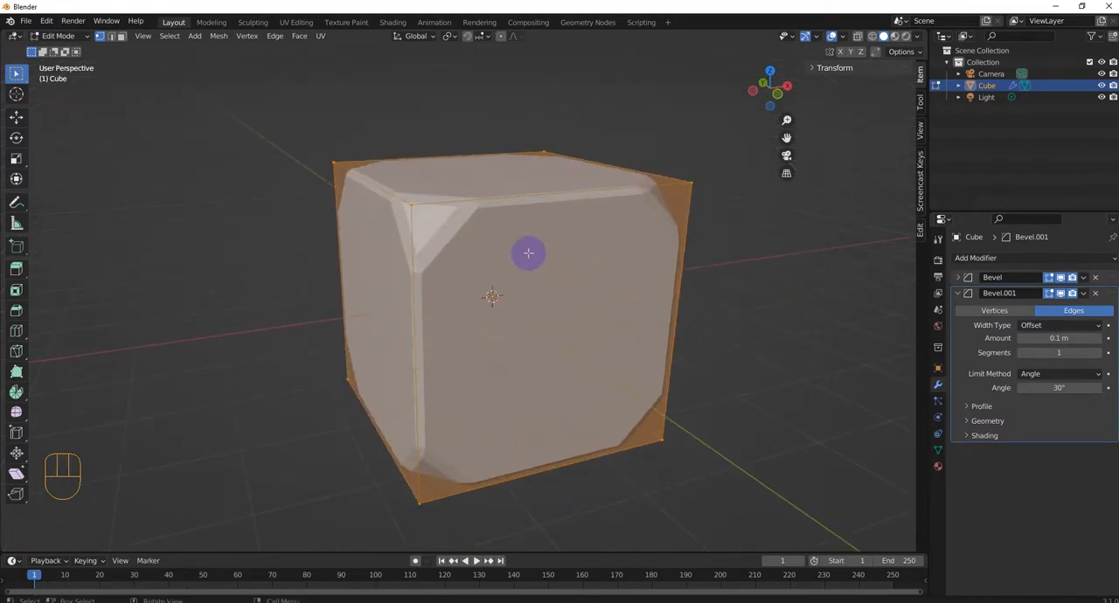
pyautogui.click(1067, 258)
pyautogui.click(862, 304)
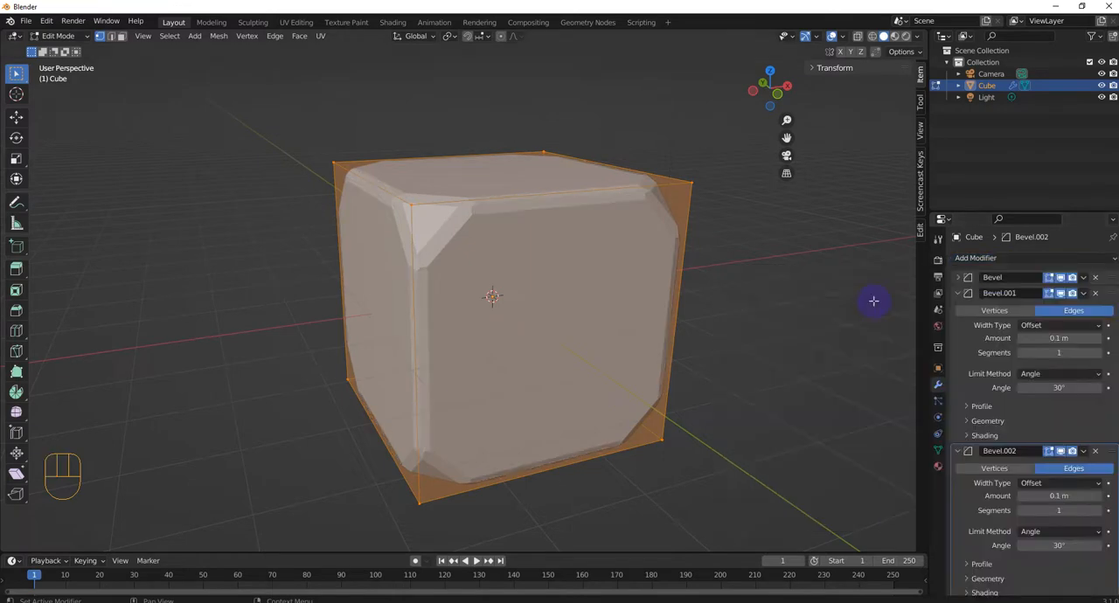
pyautogui.moveTo(757, 351); pyautogui.dragTo(810, 348, button='middle')
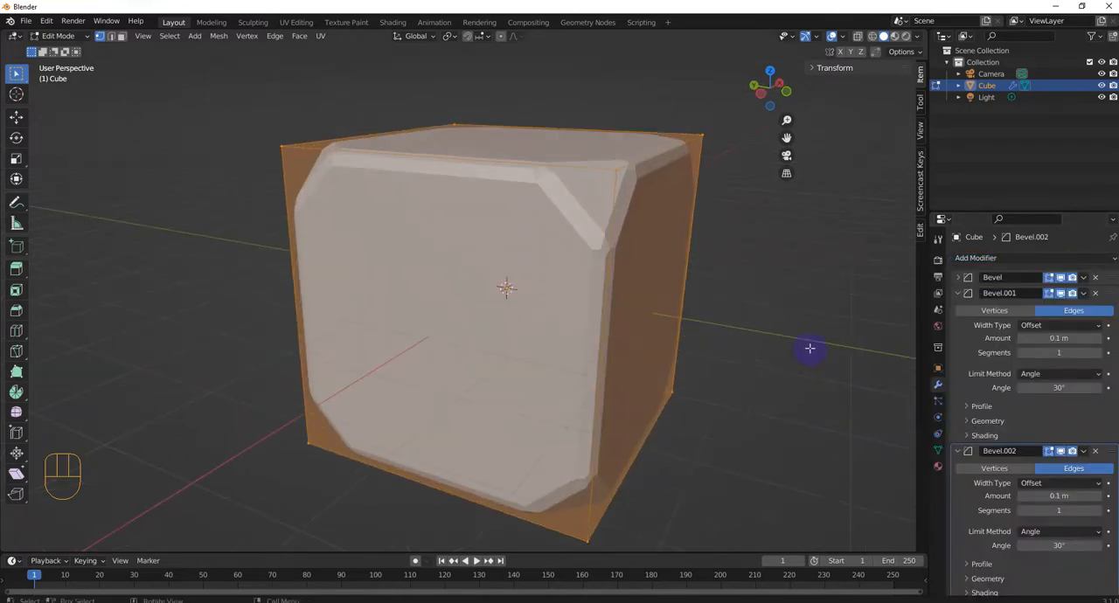